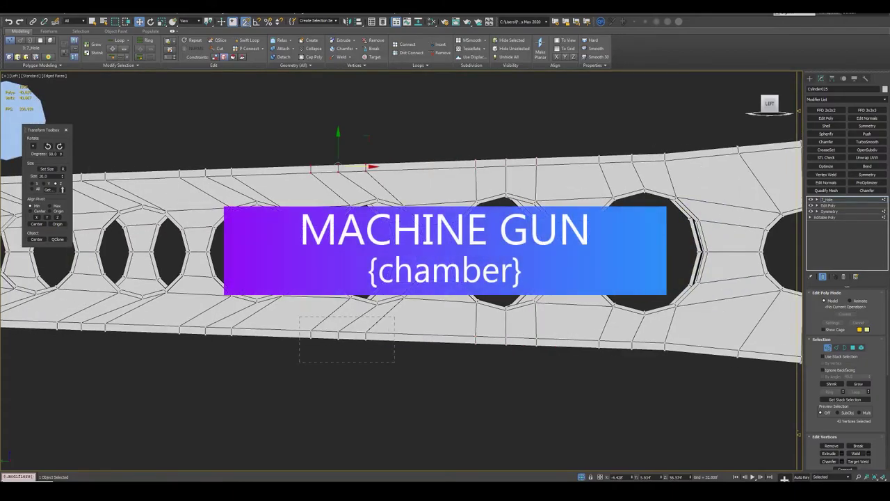
Step: Select the faces behind the blue cylinder on the near wall and delete them
key("ctrl+z")
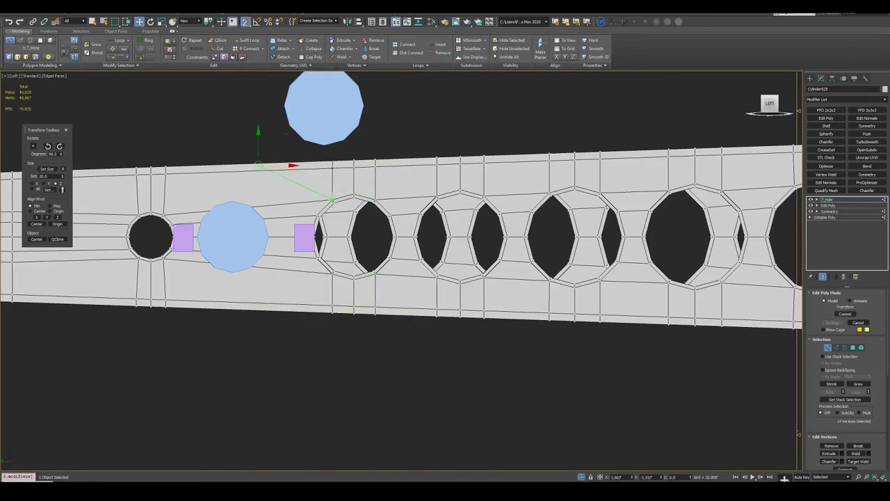
scroll(401, 209, "down", 5)
mouse_move(401, 208)
middle_mouse_down("alt")
mouse_move(418, 195)
mouse_move(400, 264)
mouse_move(314, 236)
middle_mouse_up("alt")
scroll(400, 209, "up", 5)
key("2")
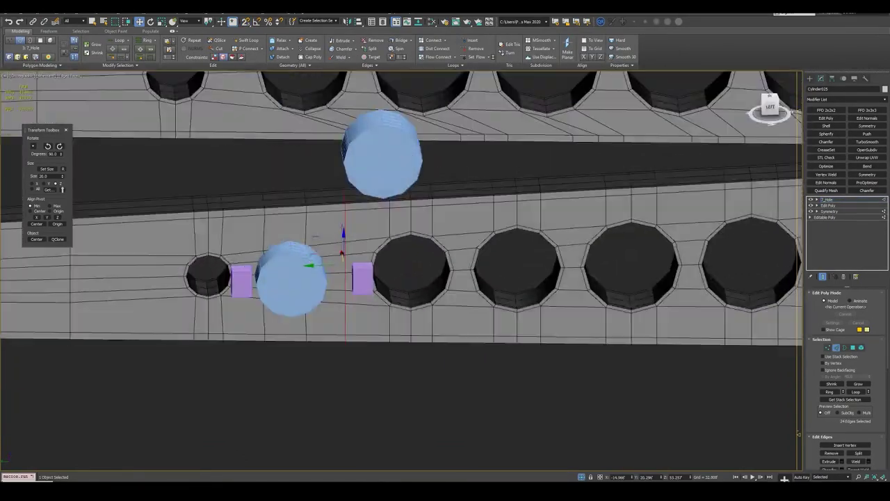
middle_click_drag(234, 239, 265, 268, "alt")
key("4")
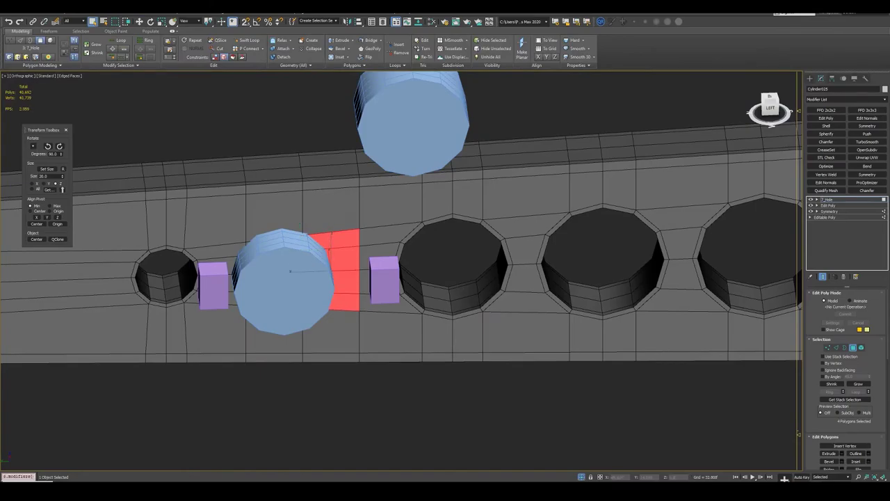
key("F3")
key("F3")
key("l")
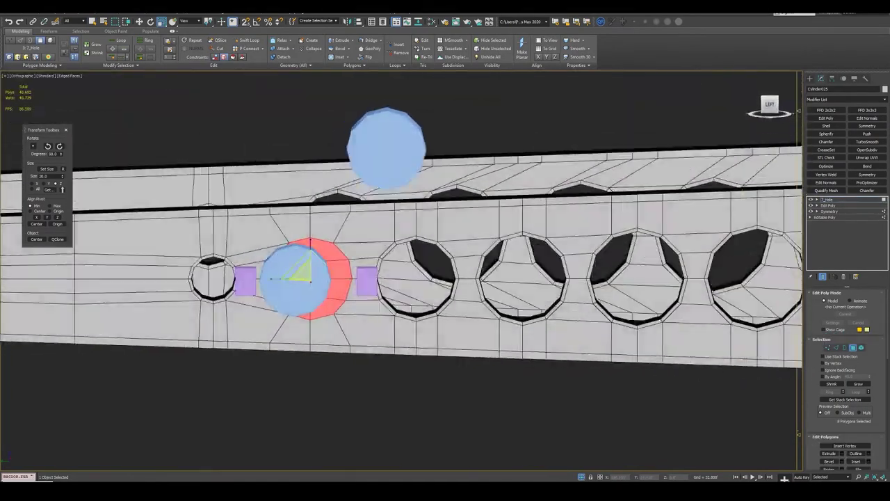
key("z")
key("w")
scroll(402, 272, "down", 2)
key("Delete")
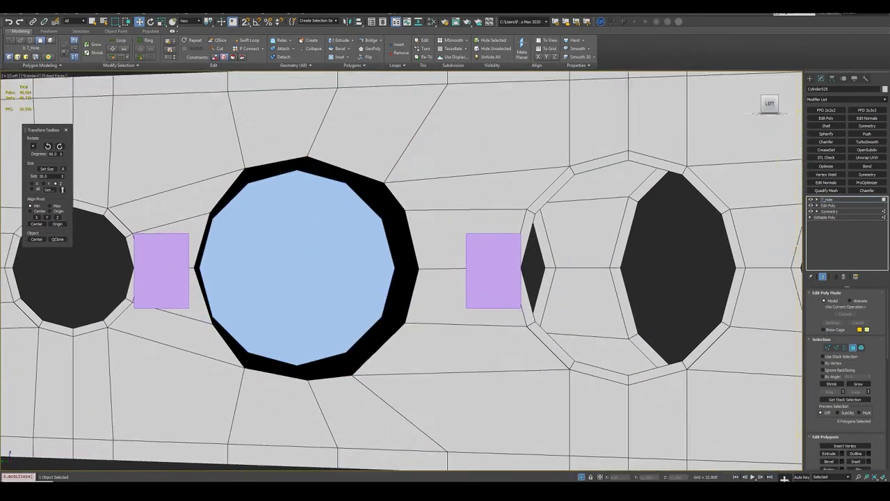
Step: Delete the matching face patch on the opposite wall so the hole goes through
middle_click_drag(402, 271, 418, 229, "alt")
scroll(372, 285, "down", 2)
left_click(338, 308)
mouse_move(338, 308)
middle_mouse_down("alt")
mouse_move(373, 285)
mouse_move(376, 334)
middle_mouse_up("alt")
scroll(373, 285, "up", 3)
key("q")
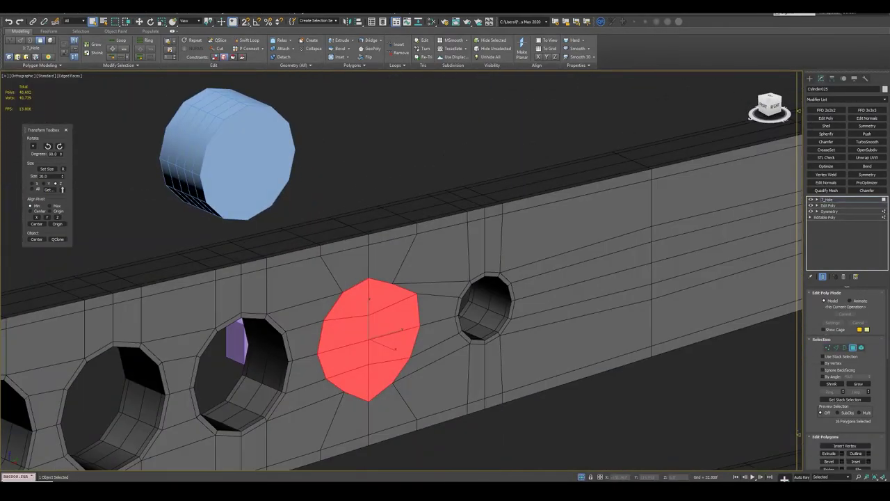
key("Delete")
Step: Select the new hole border and nudge it into line with the cylinder's circle
key("3")
key("l")
key("z")
key("w")
key("F3")
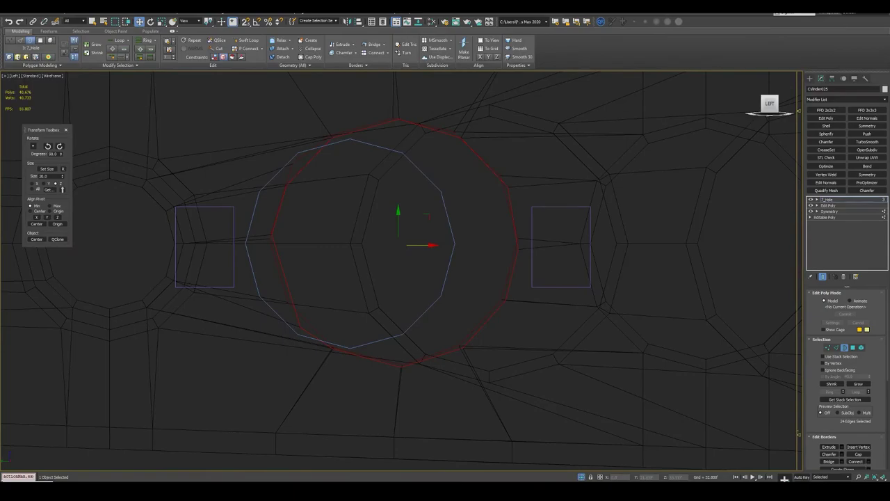
key("ctrl+z")
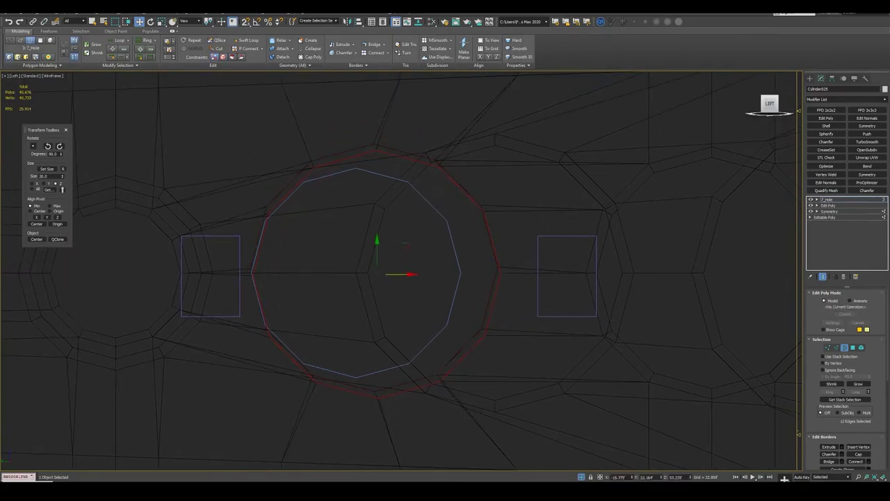
scroll(410, 91, "up", 3)
scroll(400, 271, "down", 5)
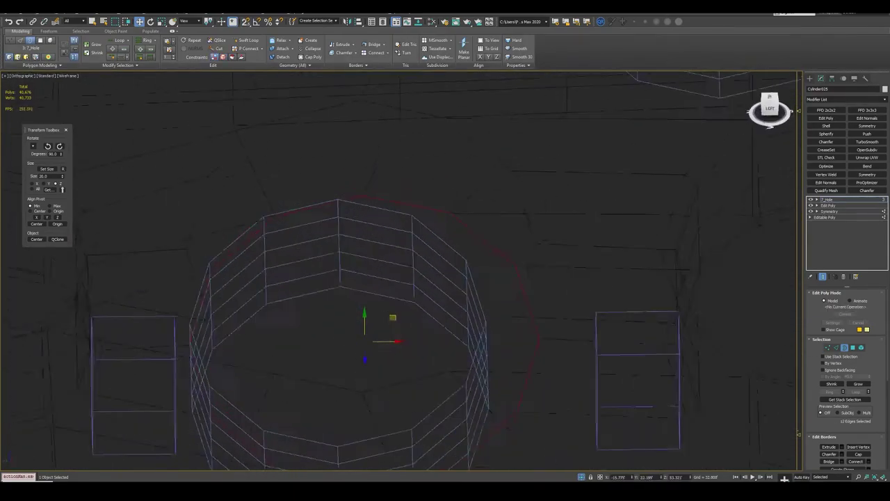
scroll(400, 271, "down", 5)
key("z")
key("F3")
key("F3")
Step: Tweak the rim vertices so the hole matches the cylinder's circular outline
key("1")
scroll(498, 206, "up", 8)
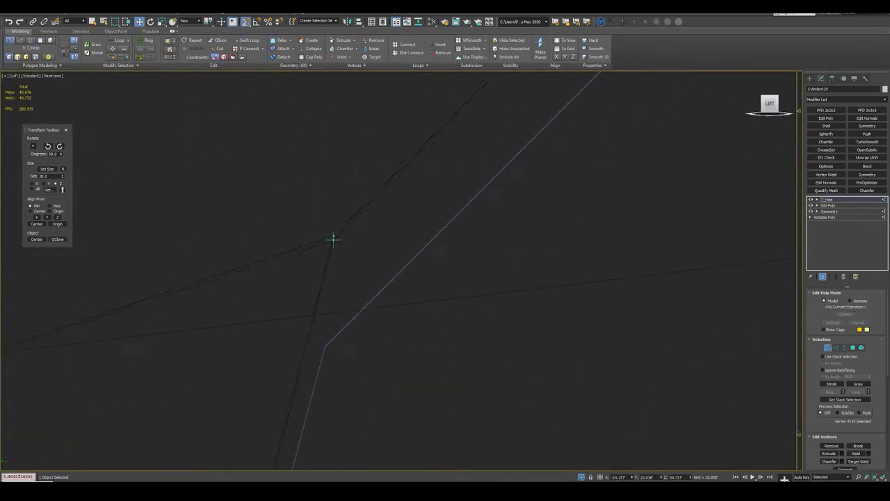
scroll(356, 163, "up", 5)
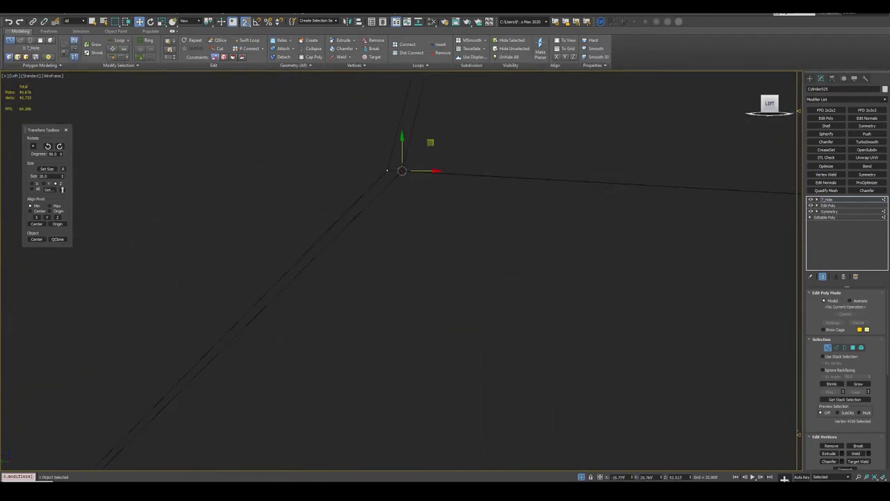
key("z")
key("3")
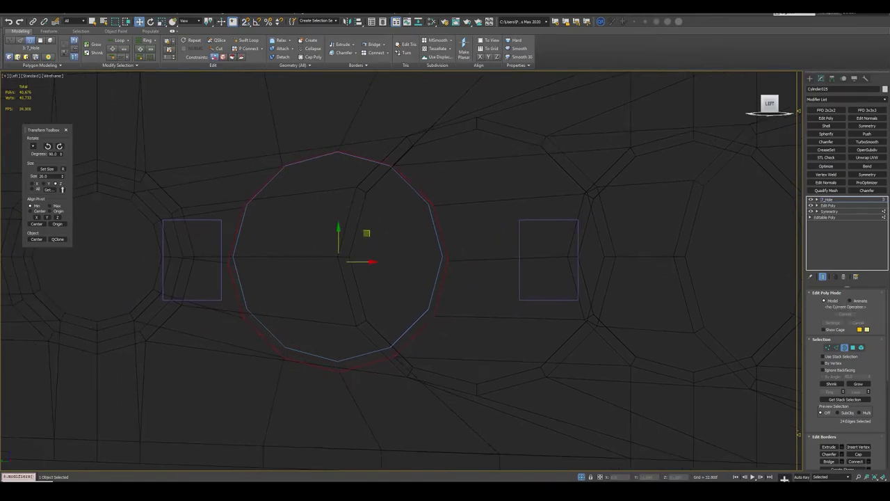
scroll(309, 81, "up", 2)
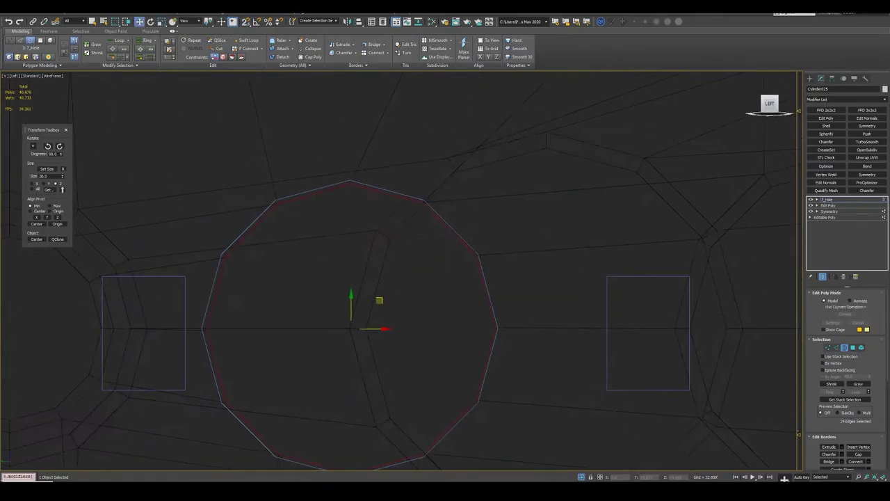
key("1")
key("z")
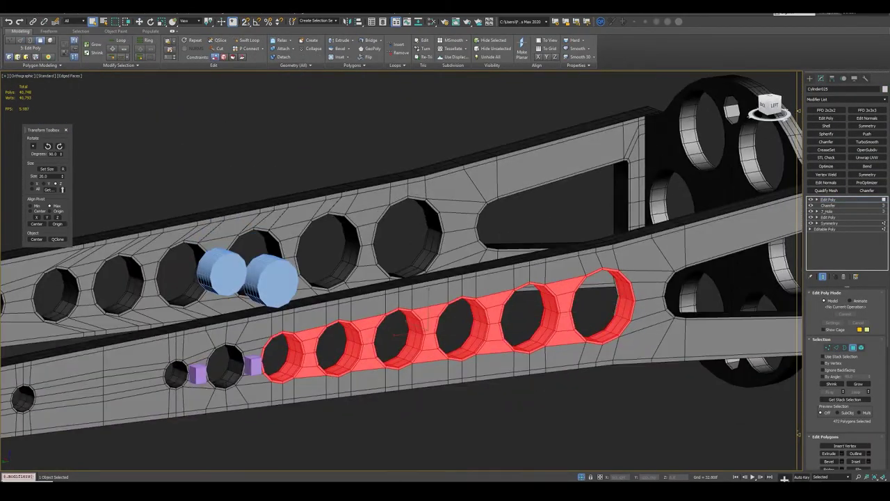
key("w")
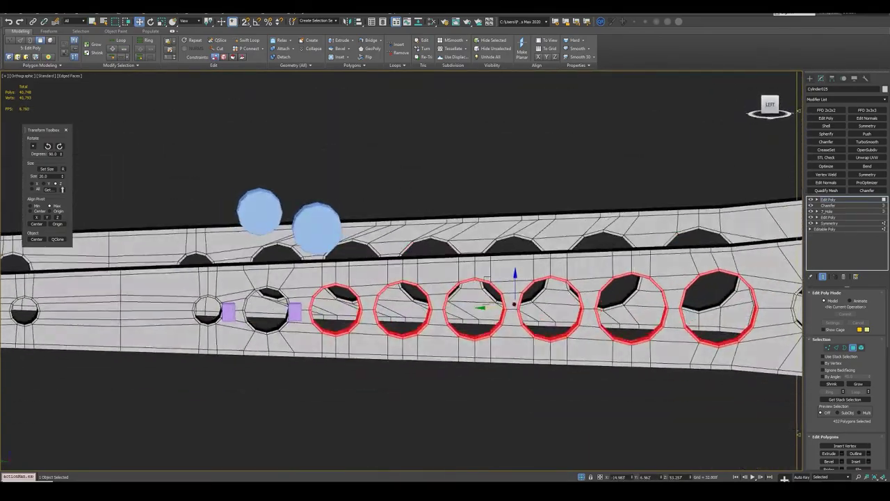
scroll(321, 323, "up", 3)
scroll(321, 322, "up", 5)
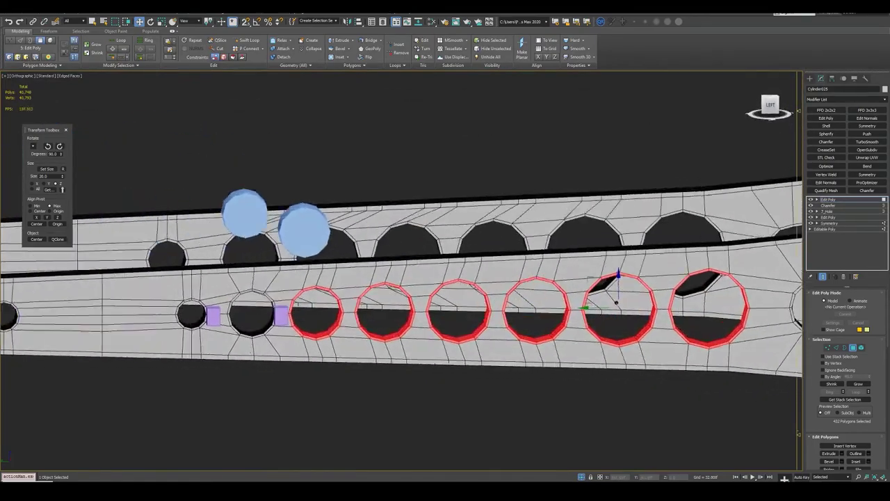
key("1")
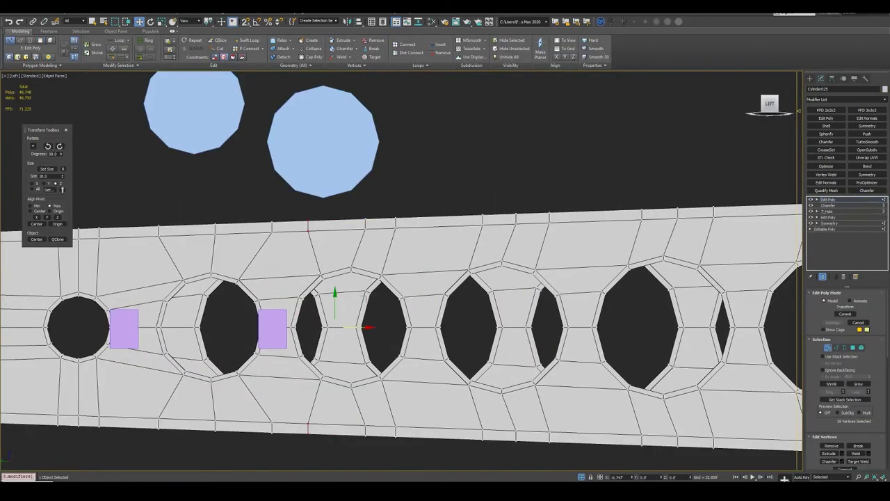
Step: Pan along the barrel strip and orbit slightly to view the holes
mouse_move(511, 297)
middle_mouse_down()
mouse_move(448, 305)
mouse_move(410, 265)
mouse_move(445, 268)
middle_mouse_up()
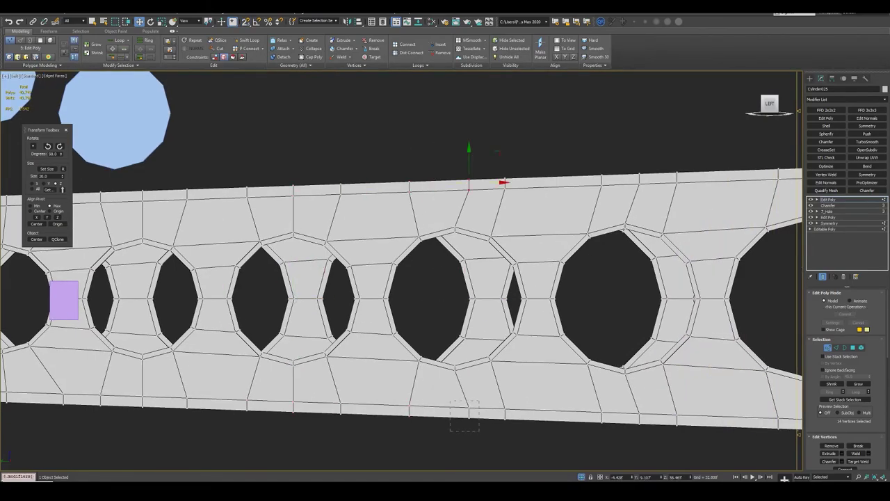
middle_click_drag(464, 416, 515, 191, "alt")
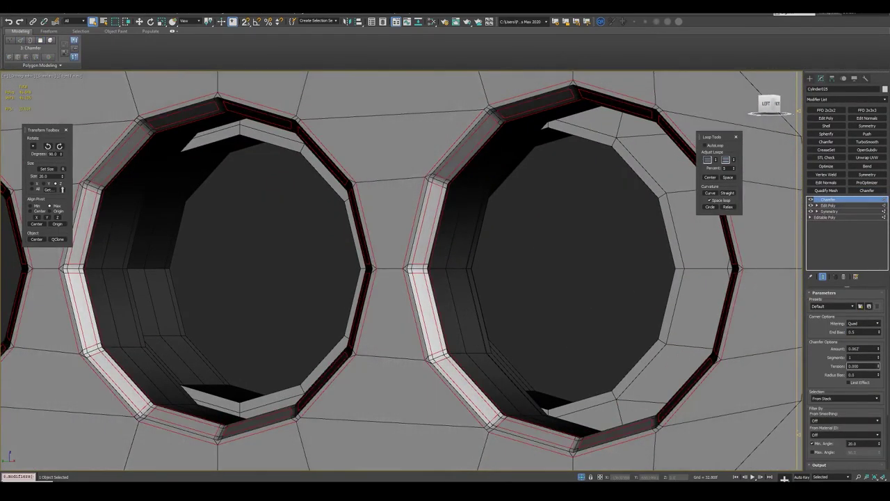
Step: Set the Chamfer to Tension 1, Fixed amount type, amount 0.072 and depth 1.0
type("1")
key("Tab")
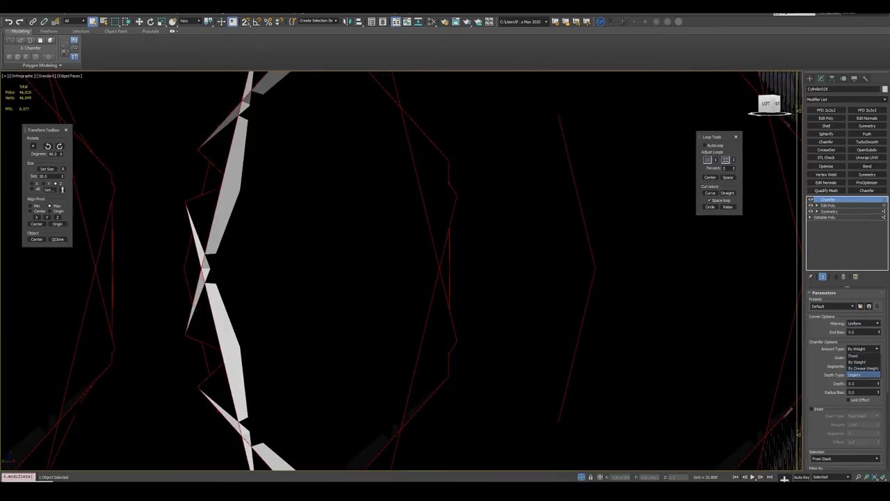
left_click(854, 355)
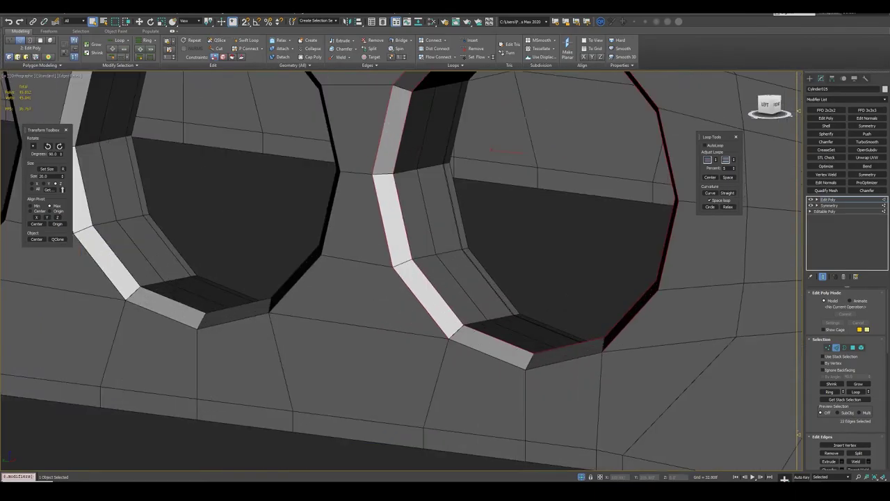
middle_click_drag(445, 278, 390, 209, "alt")
left_click(118, 65)
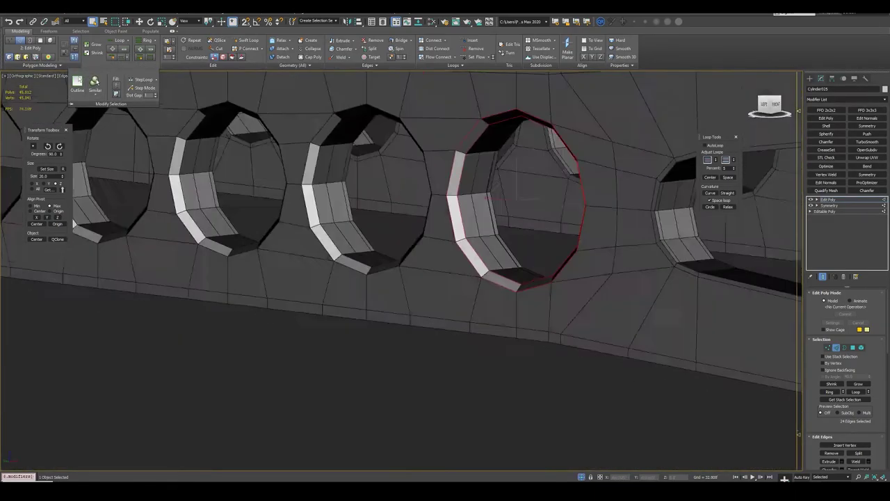
scroll(519, 177, "up", 10)
scroll(518, 177, "down", 6)
scroll(549, 325, "up", 2)
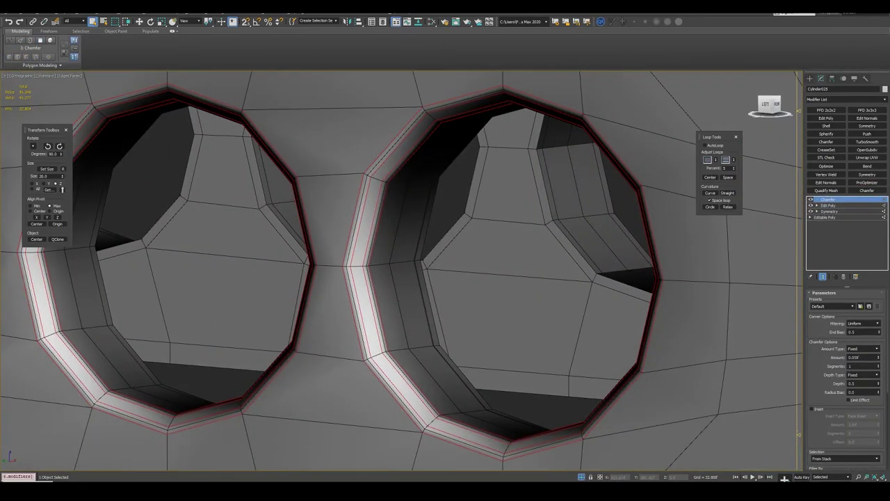
scroll(299, 250, "up", 3)
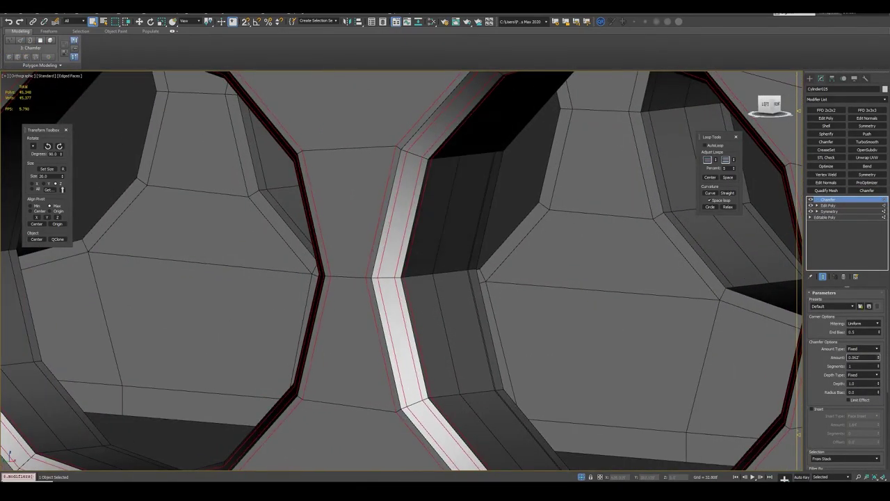
scroll(690, 295, "down", 5)
scroll(691, 295, "up", 2)
scroll(691, 296, "up", 3)
Step: Add TurboSmooth with 2 iterations to round the chamfered hole rims
right_click(690, 296)
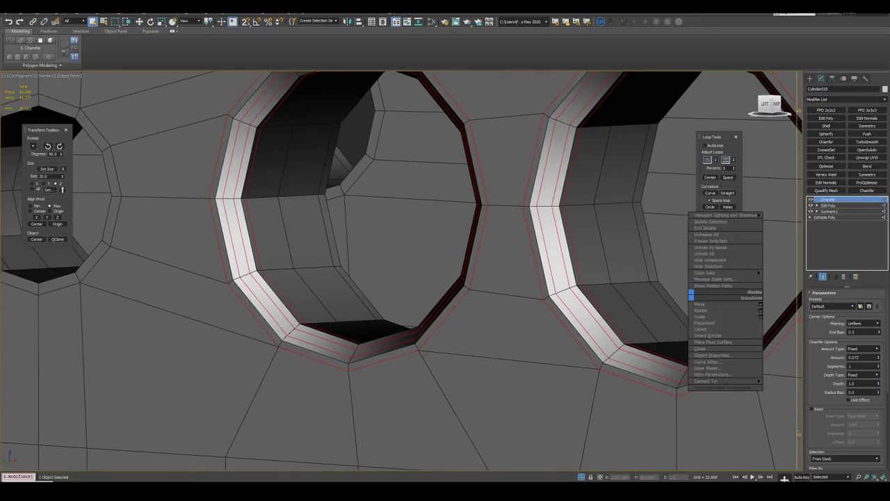
key("ctrl+t")
scroll(401, 271, "down", 5)
key("F4")
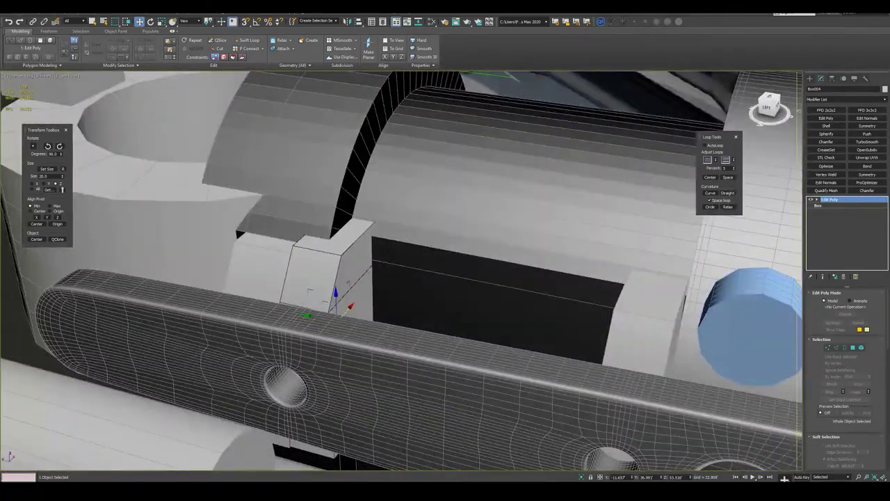
middle_click_drag(418, 278, 390, 288, "alt")
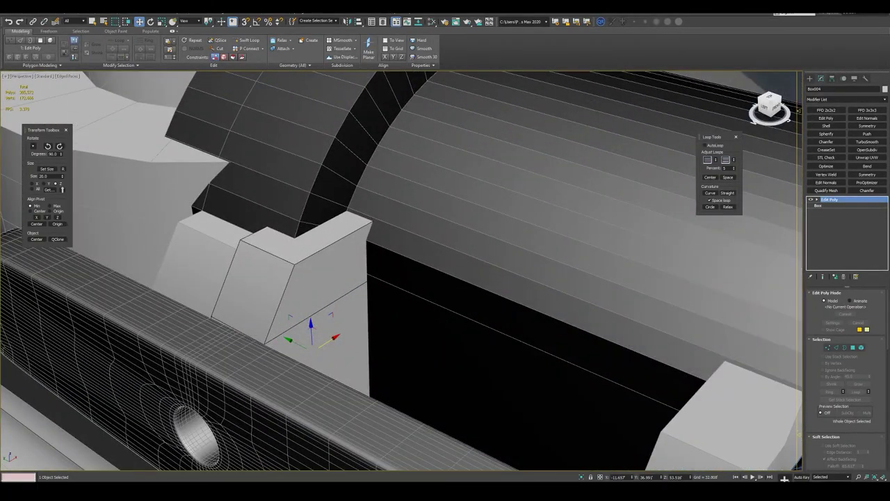
middle_click_drag(417, 229, 407, 210, "alt")
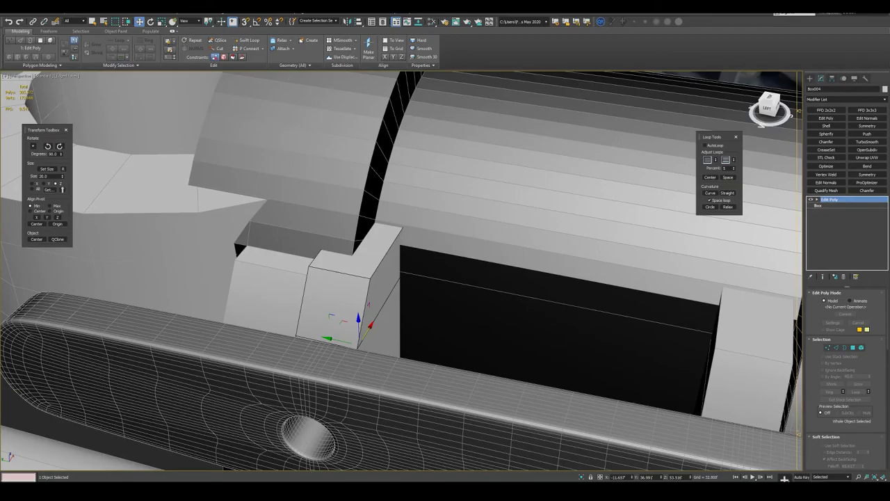
middle_click_drag(418, 278, 456, 181, "alt")
key("4")
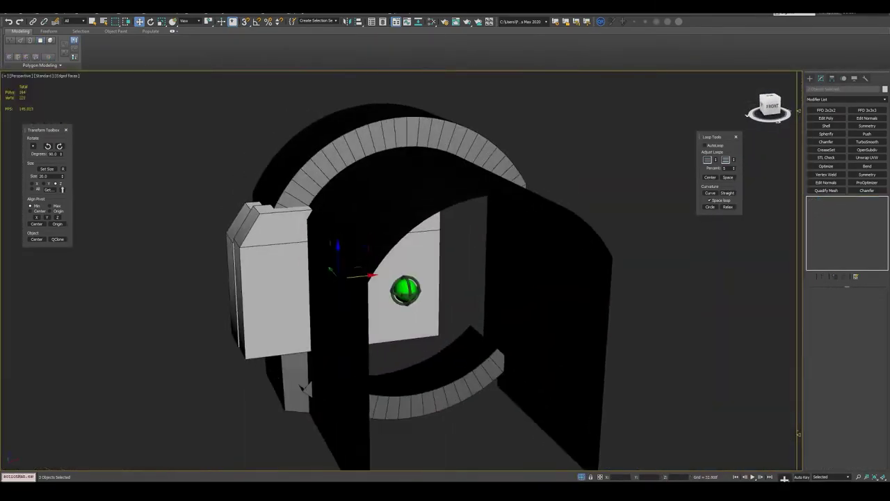
middle_click_drag(456, 182, 389, 323, "alt")
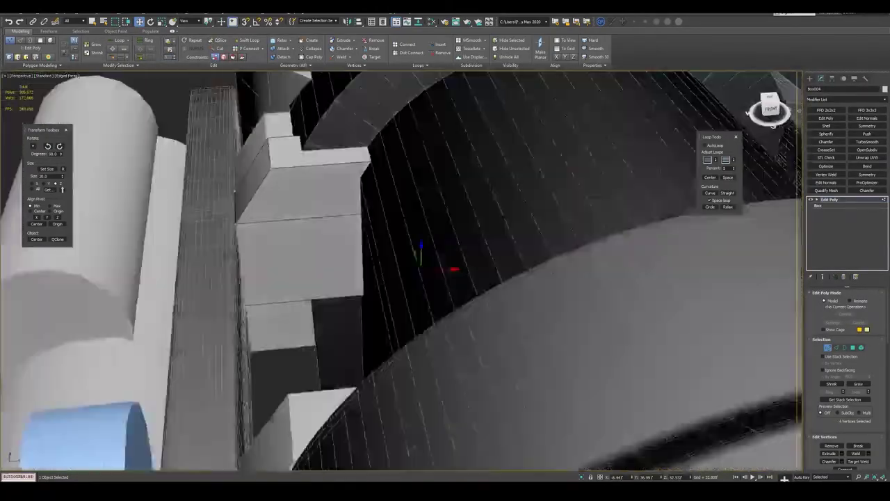
mouse_move(421, 250)
middle_mouse_down("alt")
mouse_move(473, 230)
mouse_move(390, 278)
middle_mouse_up("alt")
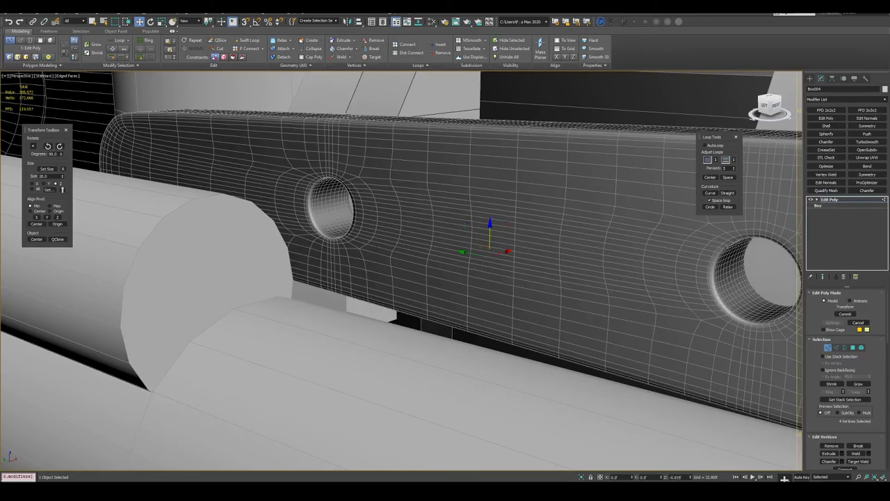
middle_click_drag(445, 250, 390, 264, "alt")
scroll(445, 251, "down", 3)
scroll(445, 251, "up", 2)
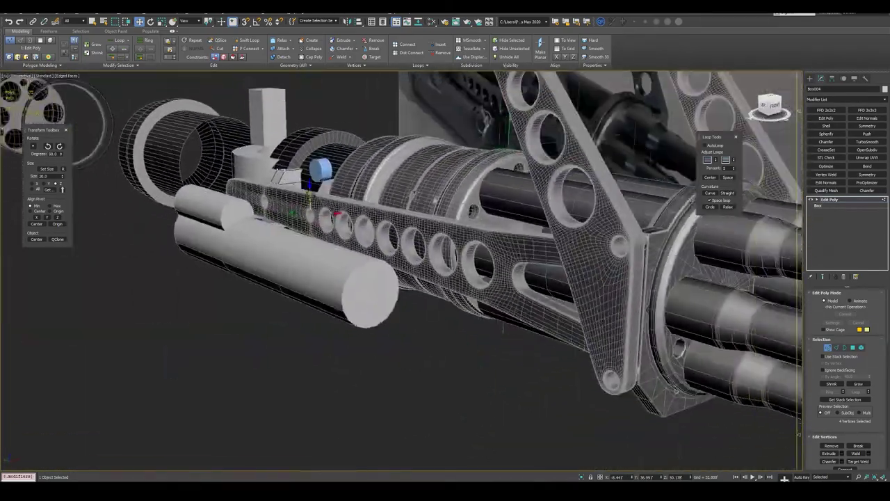
Step: Select the small radius-2.5 cylinder beside the barrel, adjust it, and add Edit Poly
middle_click_drag(502, 328, 487, 331, "alt")
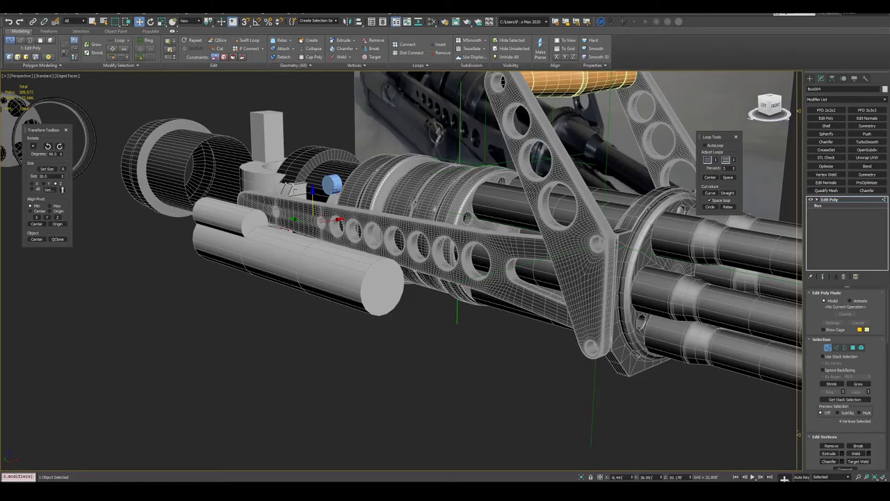
middle_click_drag(486, 331, 418, 345, "alt")
key("r")
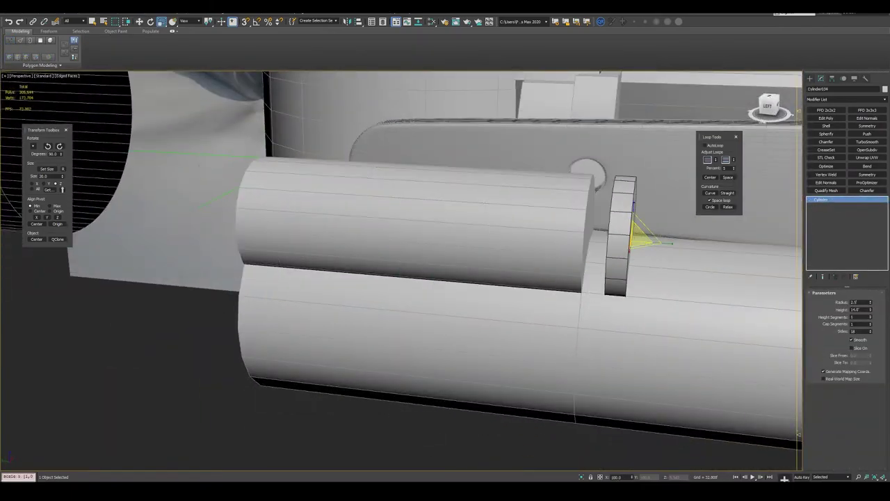
key("r")
middle_click_drag(603, 208, 535, 214, "alt")
key("w")
key("shift+z")
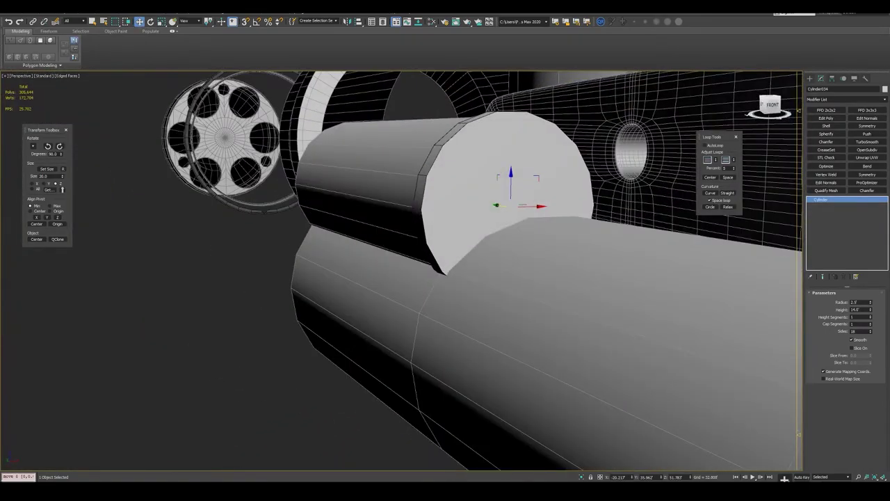
middle_click_drag(445, 272, 570, 271, "alt")
left_click(825, 119)
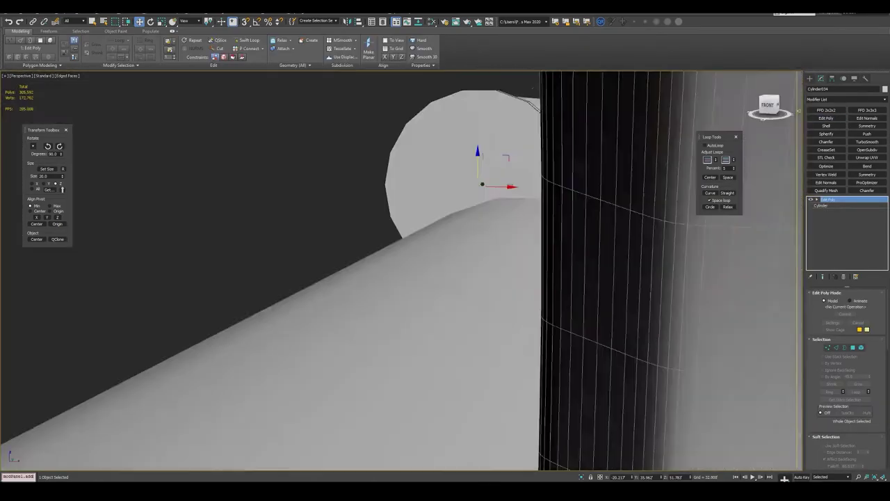
Step: Draw a new cylinder at the disc centre in Front view and add Edit Poly
key("f")
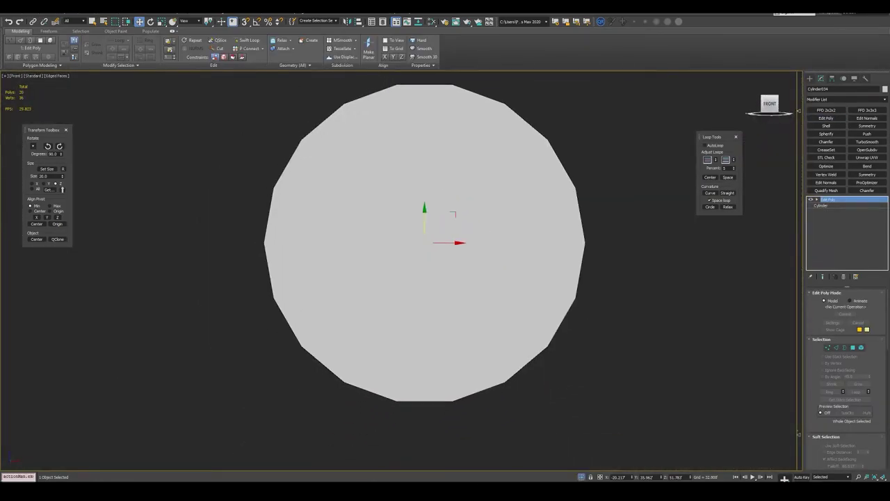
scroll(445, 272, "down", 1)
left_click(810, 78)
left_click(832, 134)
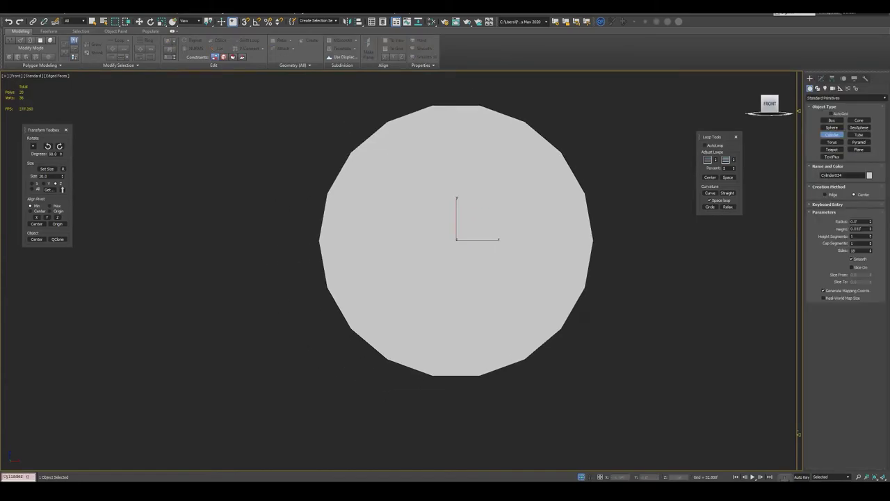
left_click_drag(459, 238, 520, 237)
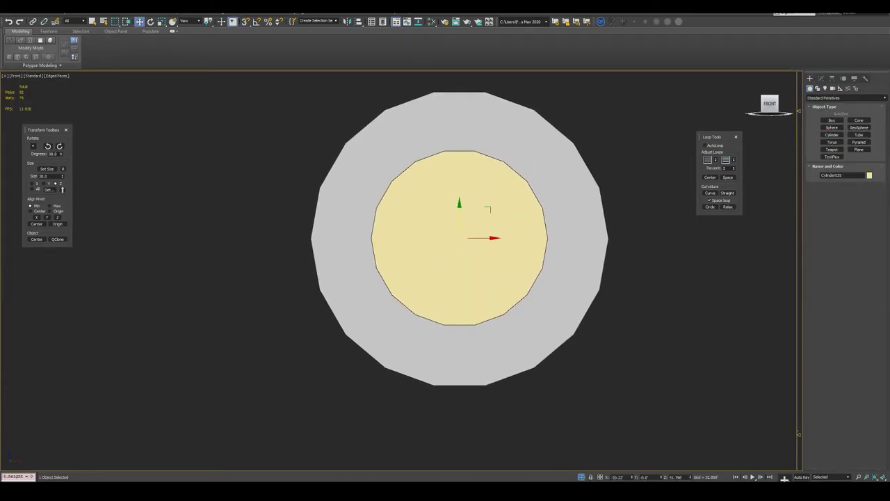
scroll(435, 126, "up", 3)
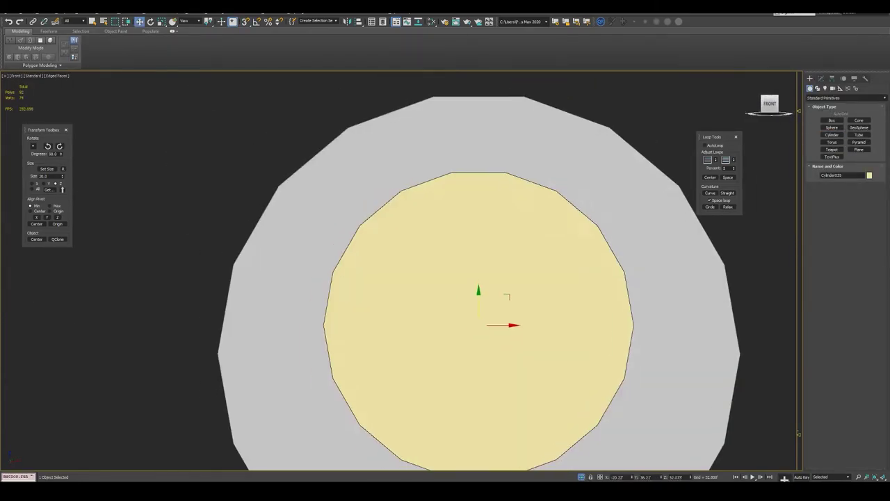
scroll(479, 289, "down", 3)
left_click(821, 78)
left_click(826, 118)
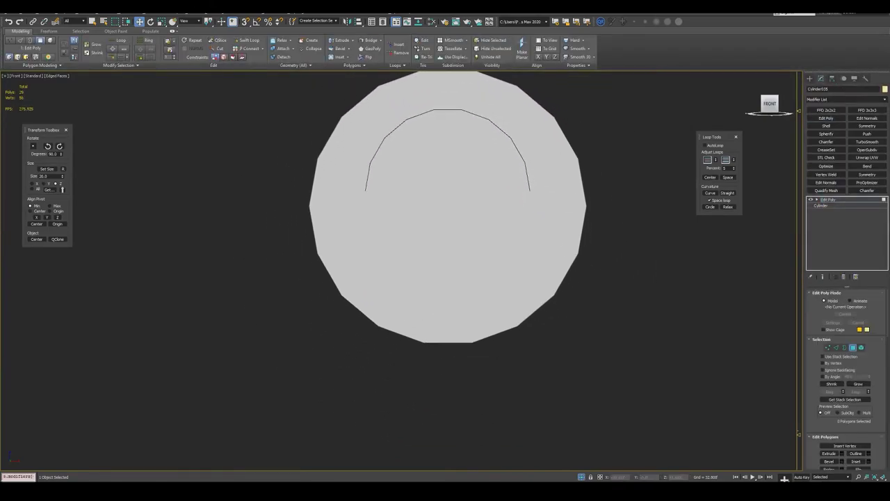
Step: Edit the new cylinder's edges into an arch and move it onto the upper cylinder's end
scroll(428, 198, "down", 3)
scroll(437, 221, "up", 2)
key("r")
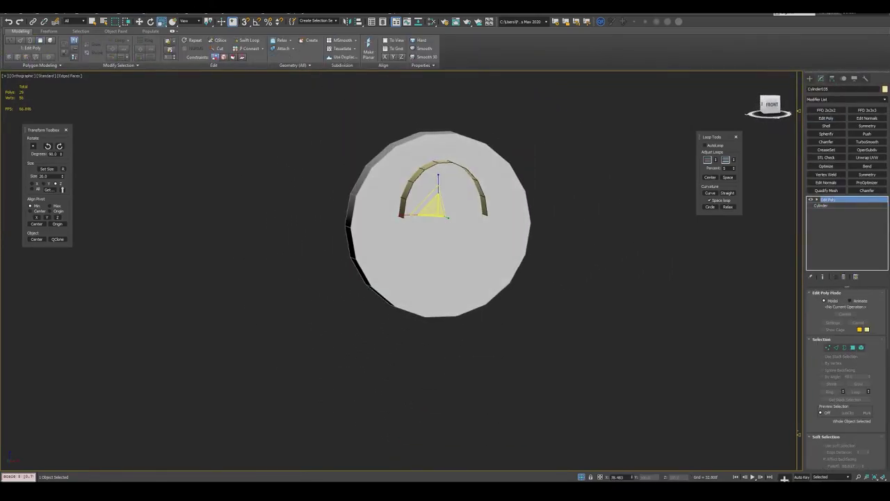
key("2")
key("w")
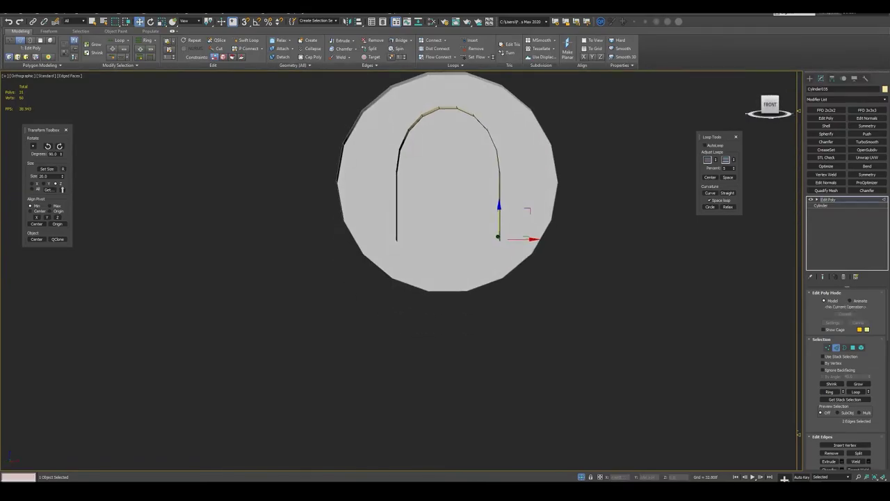
key("alt+q")
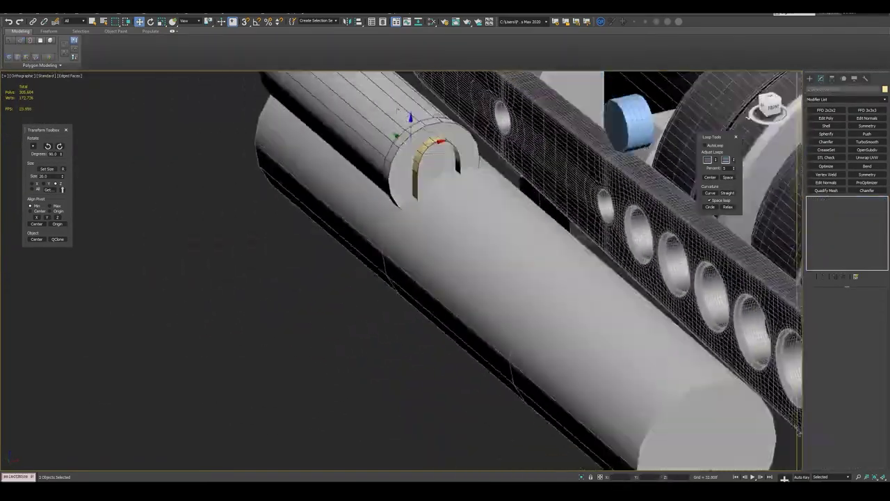
mouse_move(417, 174)
middle_mouse_down("alt")
mouse_move(445, 208)
mouse_move(431, 209)
middle_mouse_up("alt")
key("e")
Step: Set angle snap in Grid and Snap Settings and reselect the arch piece
right_click(257, 21)
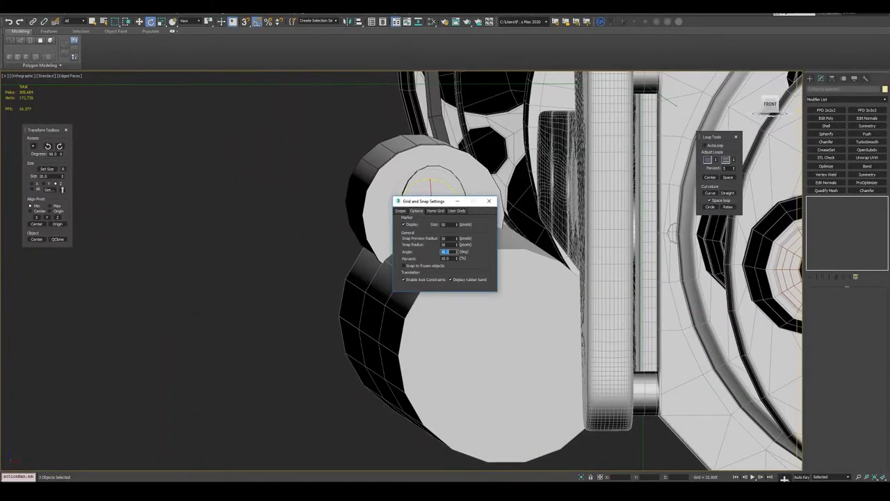
key("f")
scroll(427, 209, "up", 3)
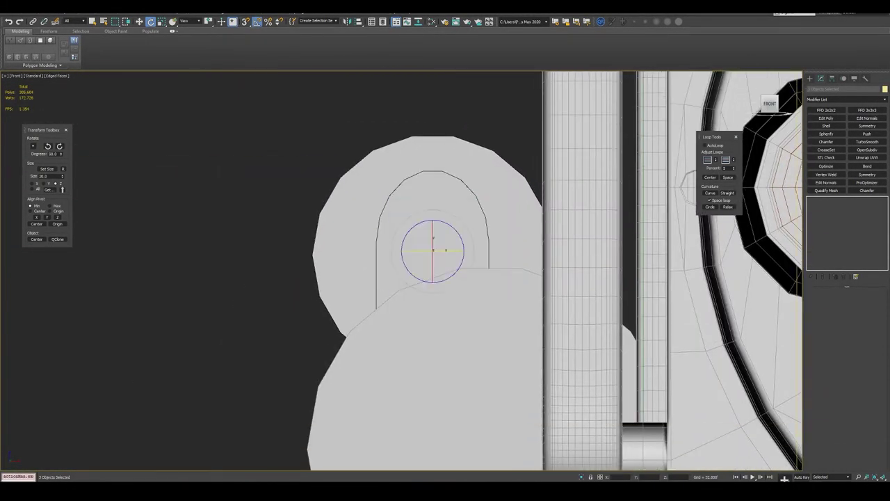
middle_click_drag(431, 251, 401, 251)
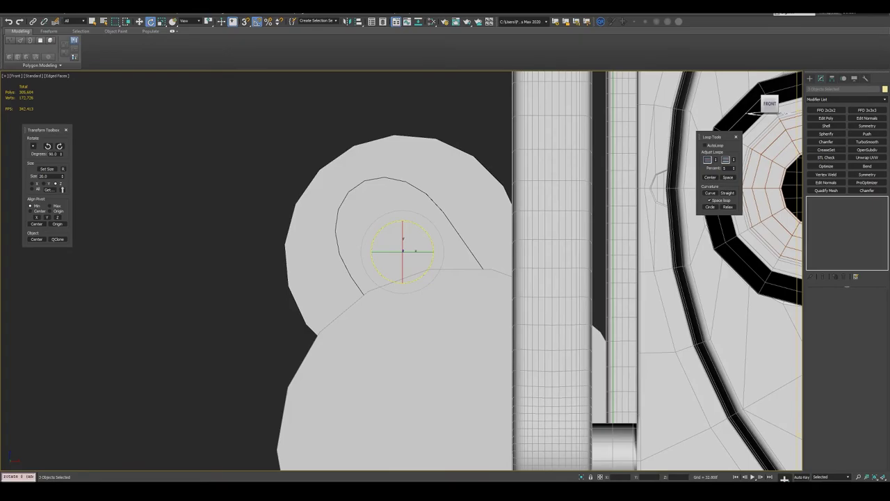
key("ctrl+z")
left_click(428, 239)
Step: Orbit toward the arch, switch to Front view and centre the arched end
key("w")
key("F3")
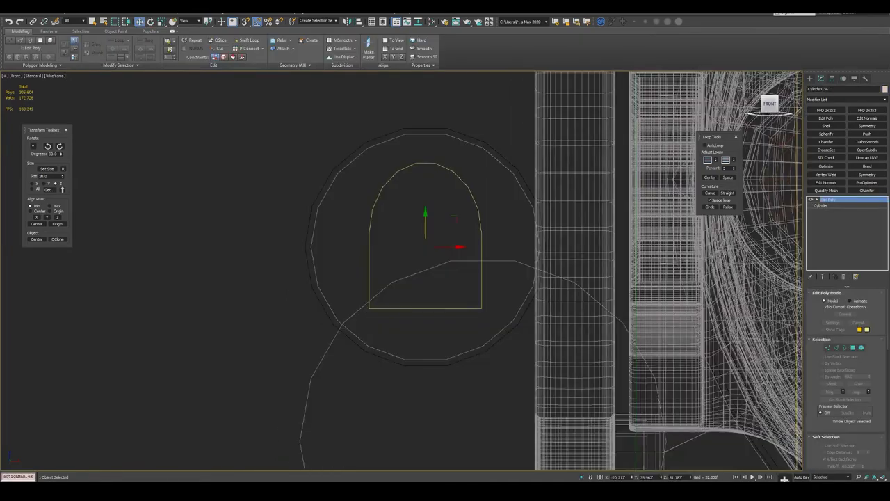
key("F3")
key("e")
middle_click_drag(446, 278, 348, 236, "alt")
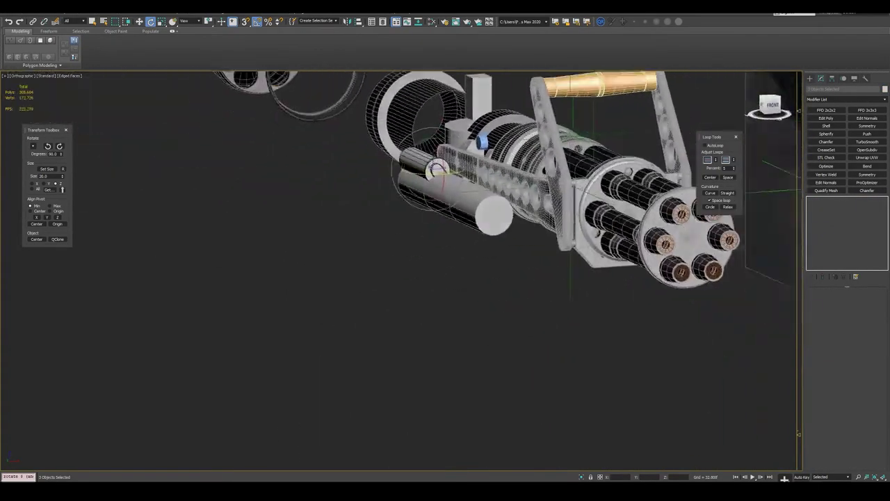
scroll(453, 285, "up", 5)
key("f")
key("z")
key("F3")
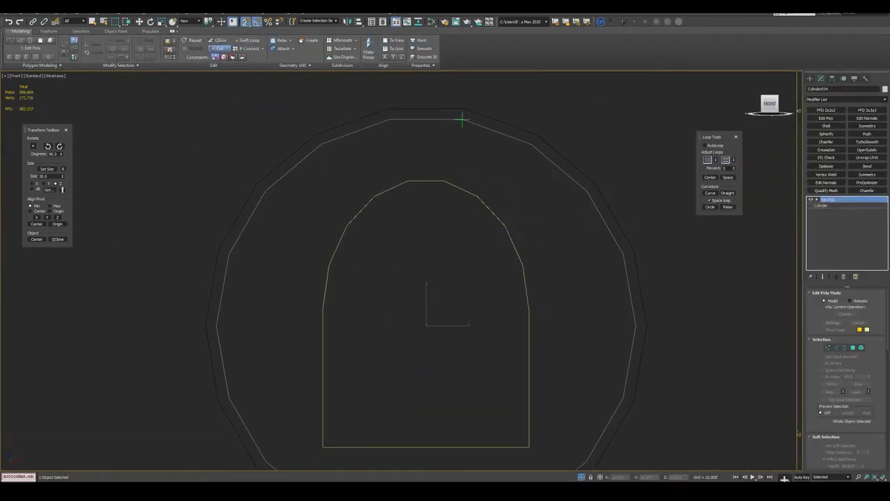
mouse_move(445, 278)
middle_mouse_down()
mouse_move(423, 221)
mouse_move(397, 208)
middle_mouse_up()
key("w")
key("F3")
Step: Select the diagonal edge at the top of the arch
key("1")
scroll(393, 150, "up", 3)
scroll(393, 150, "up", 3)
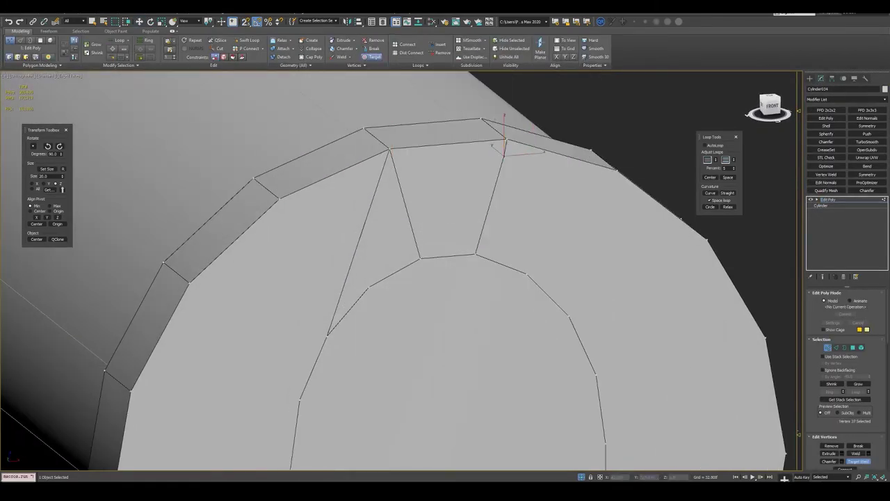
key("2")
middle_click_drag(418, 278, 418, 236, "alt")
left_click(351, 188)
scroll(418, 278, "down", 5)
scroll(418, 278, "up", 3)
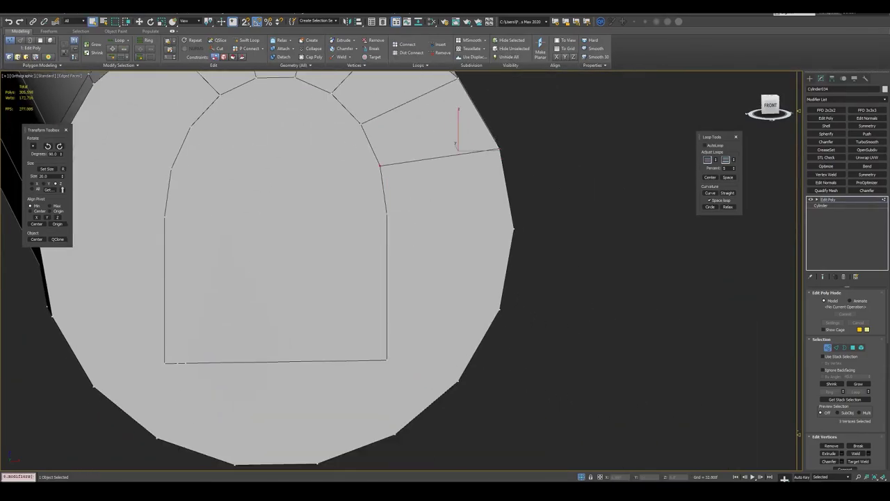
scroll(418, 278, "down", 3)
Step: View the arched end face straight on from the front to check its edge layout
middle_click_drag(417, 278, 452, 265, "alt")
scroll(445, 265, "up", 5)
key("f")
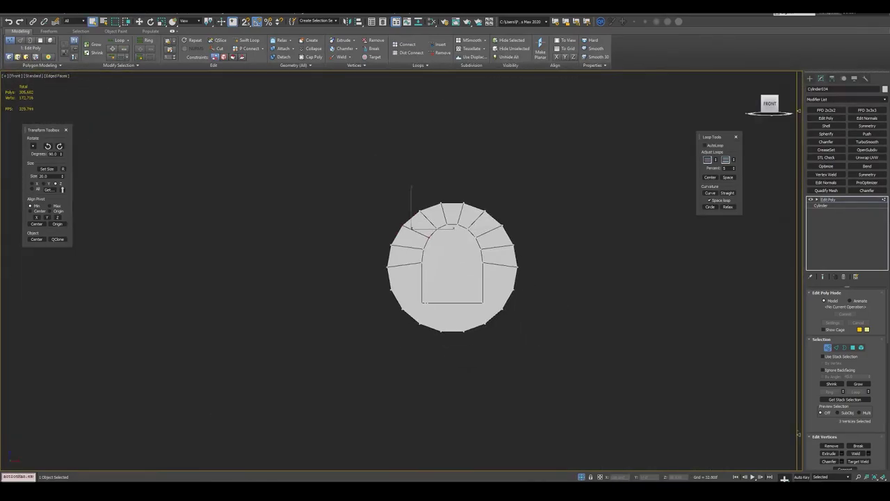
scroll(487, 278, "up", 3)
scroll(512, 286, "up", 2)
scroll(445, 264, "up", 2)
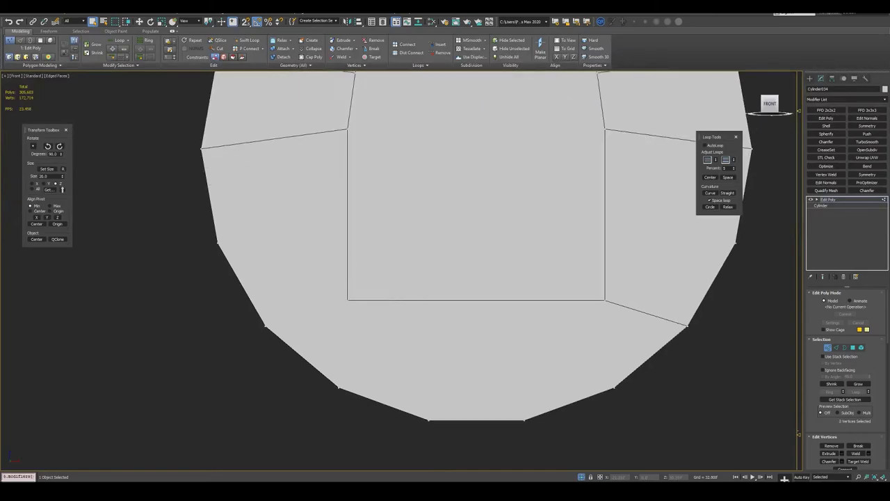
key("F3")
scroll(445, 264, "down", 3)
key("F3")
scroll(445, 265, "down", 1)
Step: Select the inner arch face and run the Length Measurement script
key("4")
left_click(467, 209)
key("w")
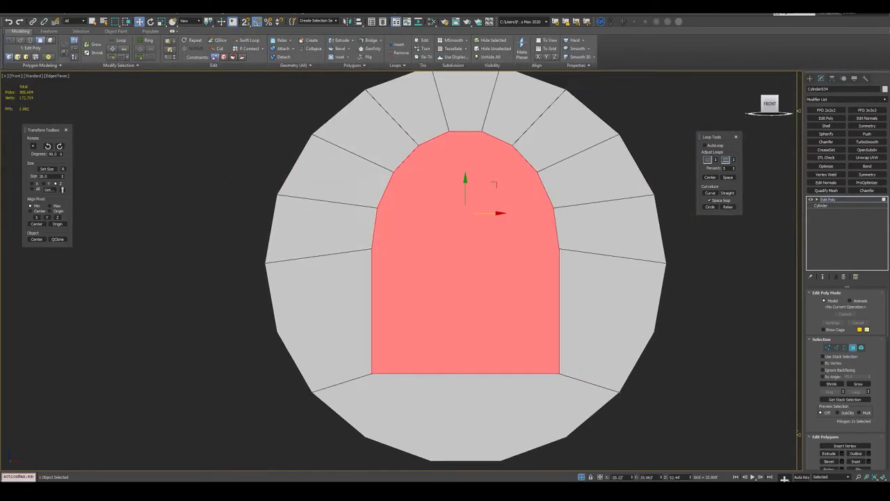
scroll(466, 209, "up", 4)
left_click(292, 14)
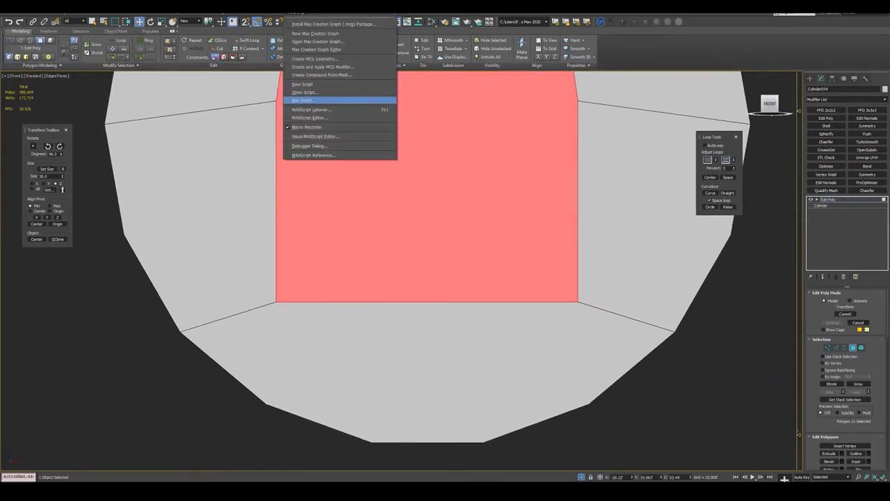
left_click(337, 102)
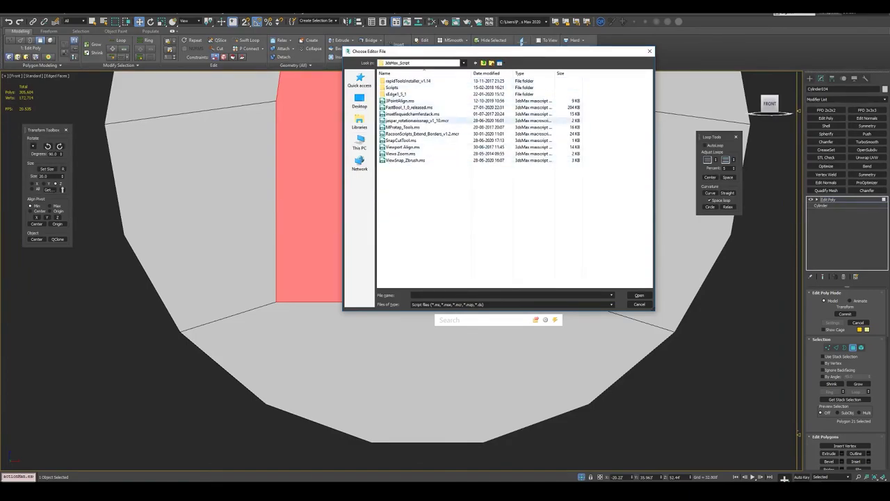
double_click(400, 206)
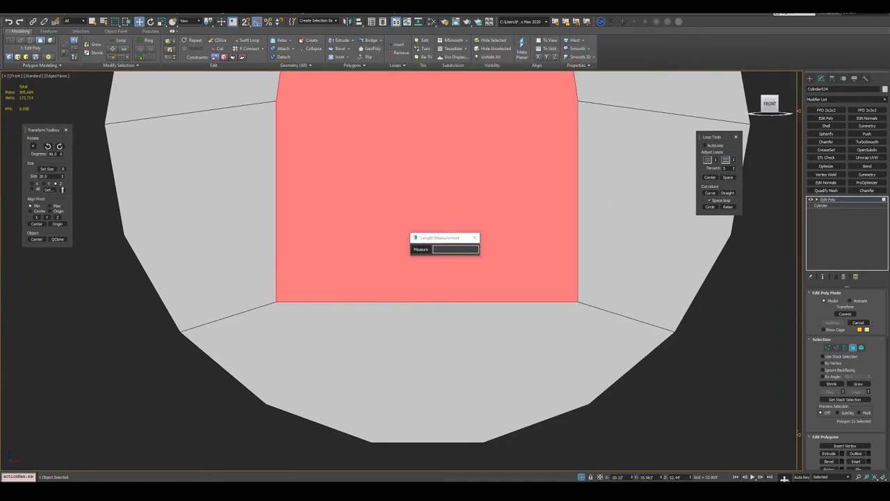
scroll(445, 250, "down", 2)
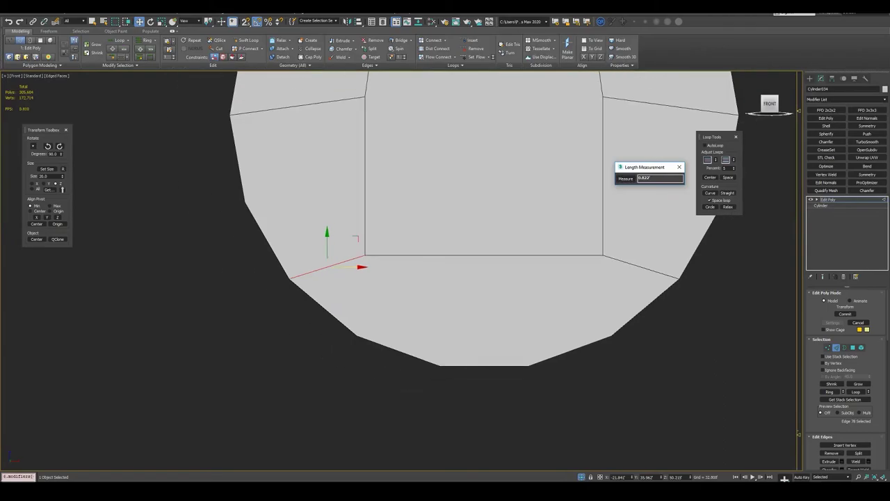
scroll(446, 250, "down", 2)
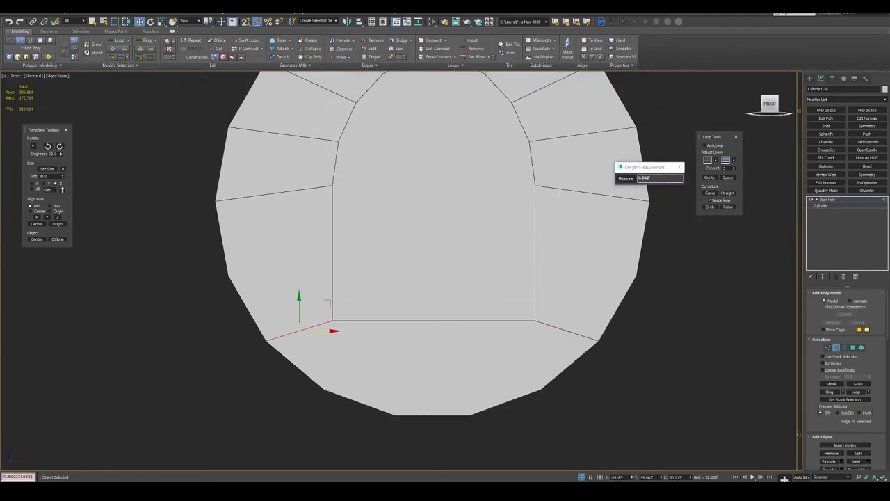
Step: Bevel the arch face inward with a negative height to form a recessed pocket
key("4")
key("F12")
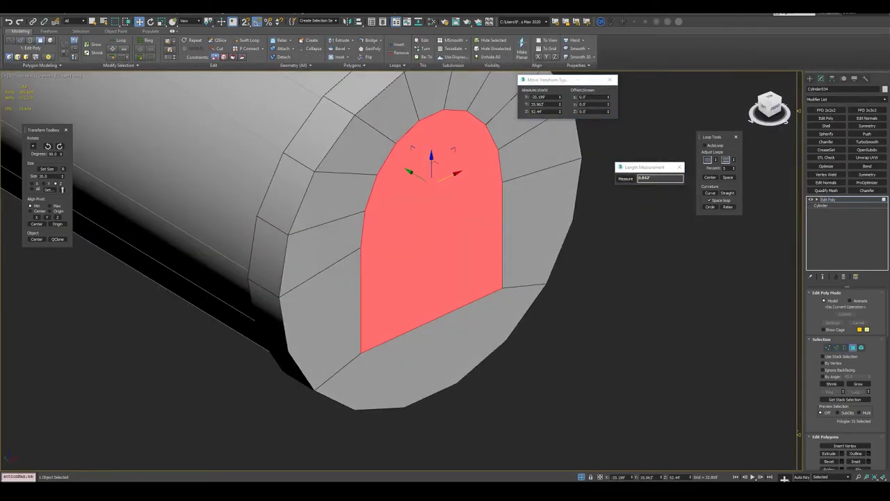
key("u")
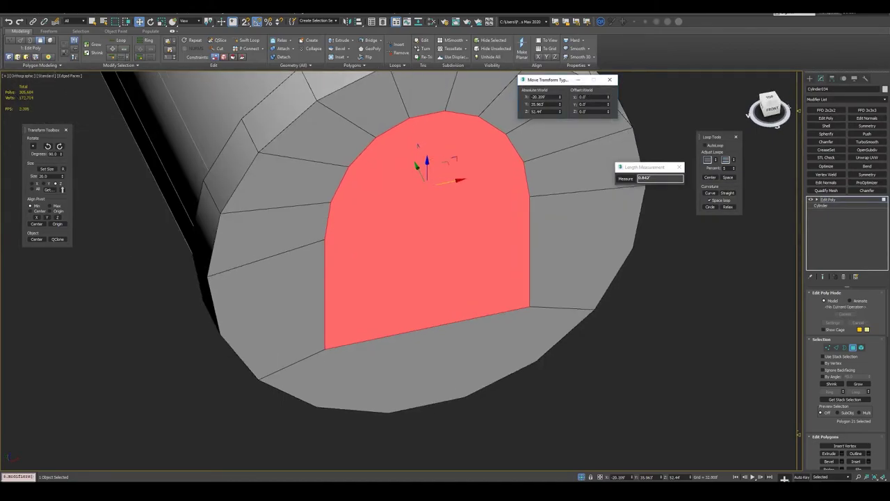
key("2")
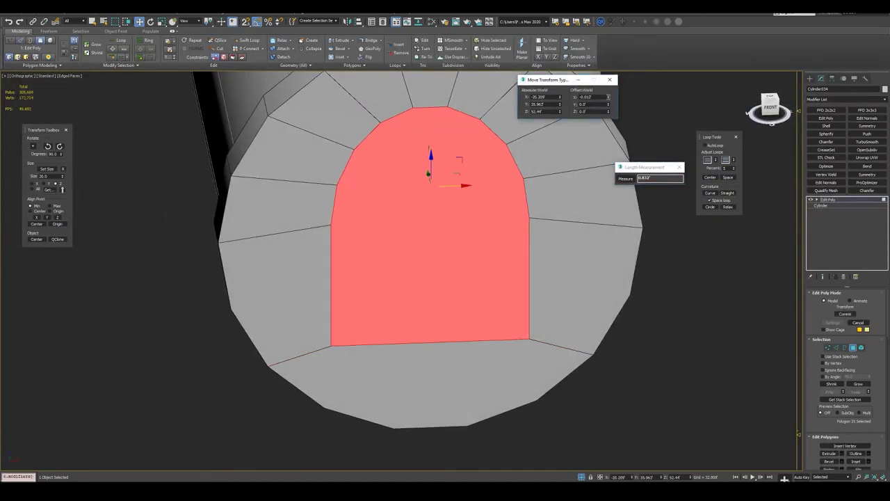
scroll(445, 250, "down", 3)
mouse_move(445, 251)
middle_mouse_down("alt")
mouse_move(390, 250)
mouse_move(466, 189)
middle_mouse_up("alt")
key("4")
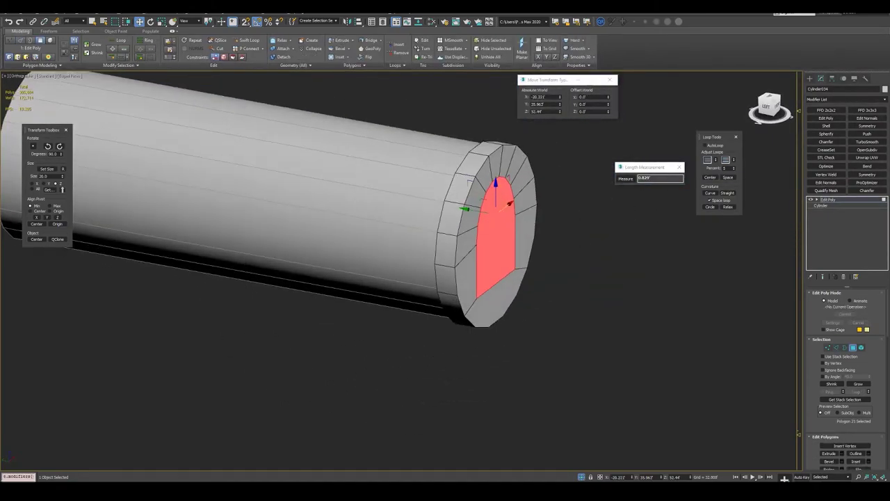
left_click(829, 461, "shift")
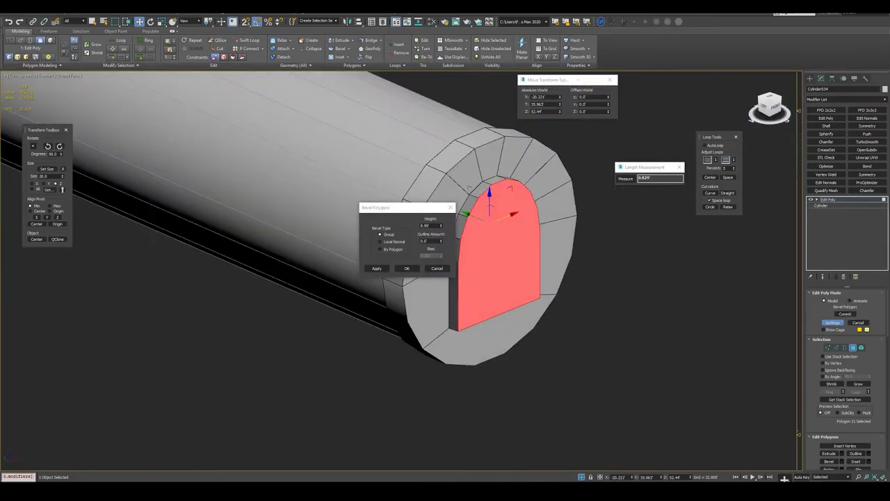
middle_click_drag(445, 250, 390, 250, "alt")
key("Return")
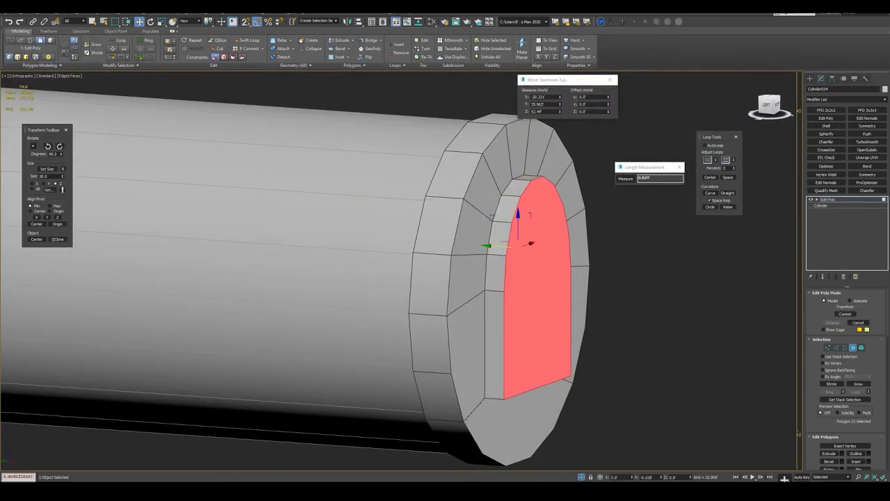
Step: Inspect the new arch recess and insert a Swift Loop around it
mouse_move(445, 251)
middle_mouse_down("alt")
mouse_move(418, 250)
mouse_move(445, 223)
mouse_move(432, 244)
mouse_move(432, 229)
mouse_move(445, 278)
mouse_move(418, 236)
mouse_move(459, 251)
mouse_move(389, 230)
mouse_move(404, 237)
middle_mouse_up("alt")
key("1")
middle_click_drag(522, 265, 529, 230, "alt")
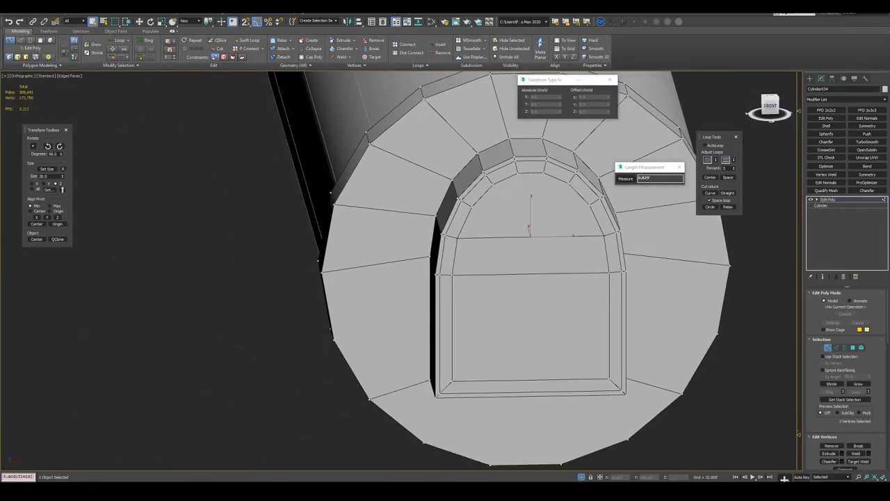
key("2")
key("w")
middle_click_drag(337, 387, 337, 386, "alt")
mouse_move(445, 251)
middle_mouse_down("alt")
mouse_move(658, 226)
mouse_move(550, 240)
middle_mouse_up("alt")
key("1")
key("2")
key("1")
mouse_move(445, 278)
middle_mouse_down("alt")
mouse_move(468, 340)
mouse_move(431, 327)
middle_mouse_up("alt")
scroll(468, 339, "down", 3)
key("alt+shift+x")
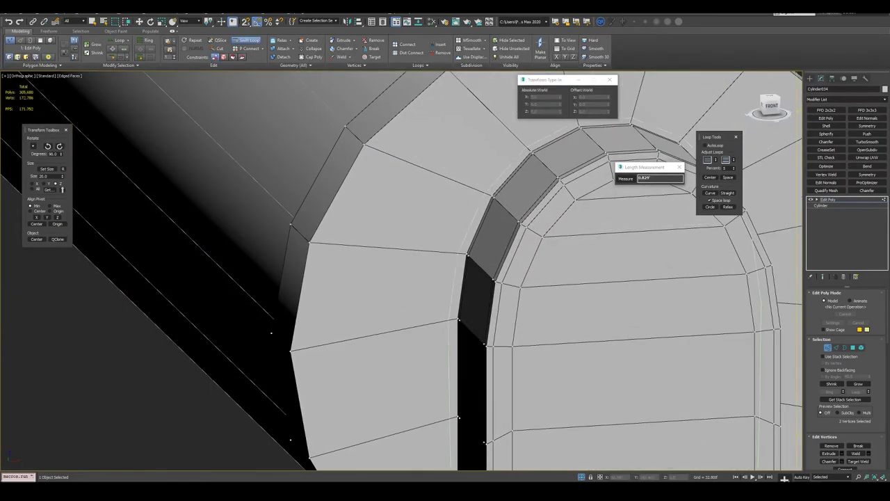
key("1")
Step: Add another holding edge loop around the arched cylinder end
key("w")
scroll(455, 181, "down", 3)
middle_click_drag(455, 182, 529, 229, "alt")
scroll(529, 230, "up", 3)
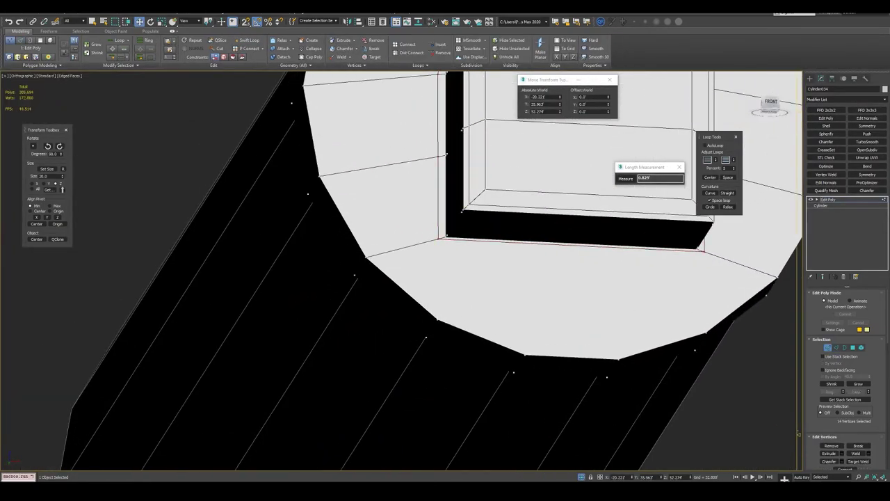
key("2")
scroll(536, 278, "down", 3)
middle_click_drag(536, 279, 536, 334, "alt")
scroll(536, 333, "up", 3)
key("alt+shift+x")
scroll(445, 278, "down", 3)
Step: Preview the recess with smoothing and hidden edges, then undo the preview
key("ctrl+t")
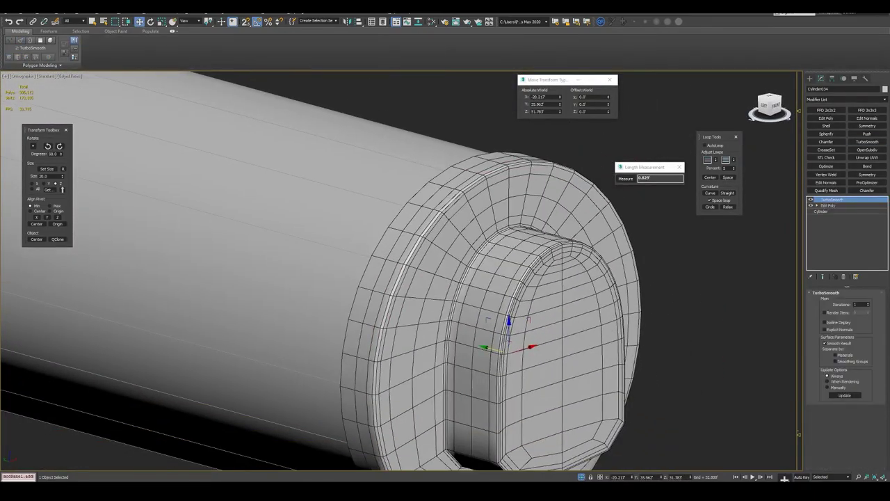
mouse_move(445, 278)
middle_mouse_down("alt")
mouse_move(417, 265)
mouse_move(431, 251)
mouse_move(389, 264)
middle_mouse_up("alt")
scroll(446, 278, "up", 4)
key("F4")
key("ctrl+z")
key("F4")
scroll(445, 278, "up", 2)
Step: Insert a support edge loop on the cylinder's lower rim
key("w")
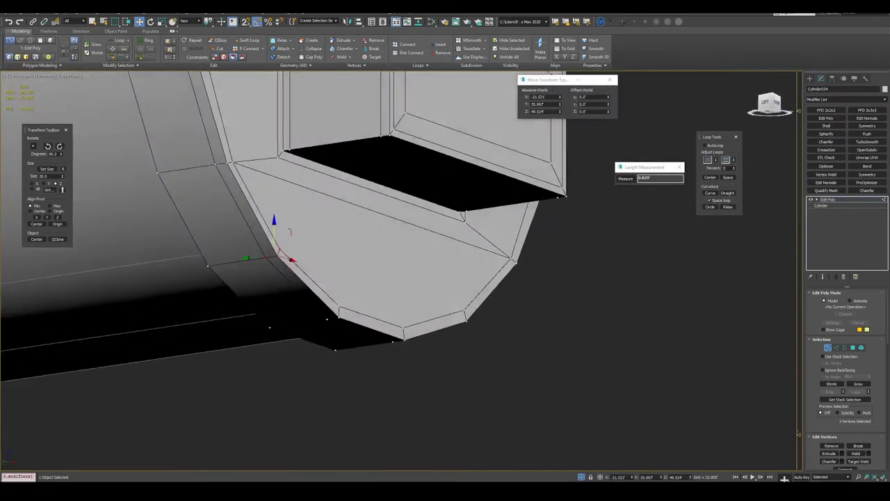
mouse_move(445, 278)
middle_mouse_down("alt")
mouse_move(390, 244)
mouse_move(431, 292)
mouse_move(473, 320)
middle_mouse_up("alt")
key("shift+alt+s")
key("1")
mouse_move(510, 107)
middle_mouse_down("alt")
mouse_move(533, 123)
mouse_move(494, 113)
mouse_move(527, 267)
mouse_move(557, 250)
mouse_move(738, 233)
middle_mouse_up("alt")
Step: Select a rim vertex and check its placement in the front view
key("1")
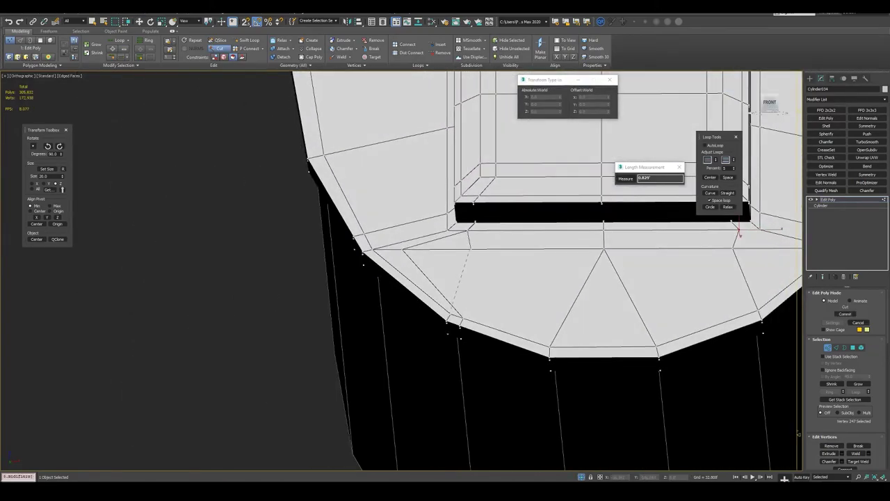
mouse_move(452, 306)
middle_mouse_down("alt")
mouse_move(403, 278)
mouse_move(424, 229)
mouse_move(361, 264)
mouse_move(533, 267)
middle_mouse_up("alt")
key("1")
left_click(348, 269)
key("f")
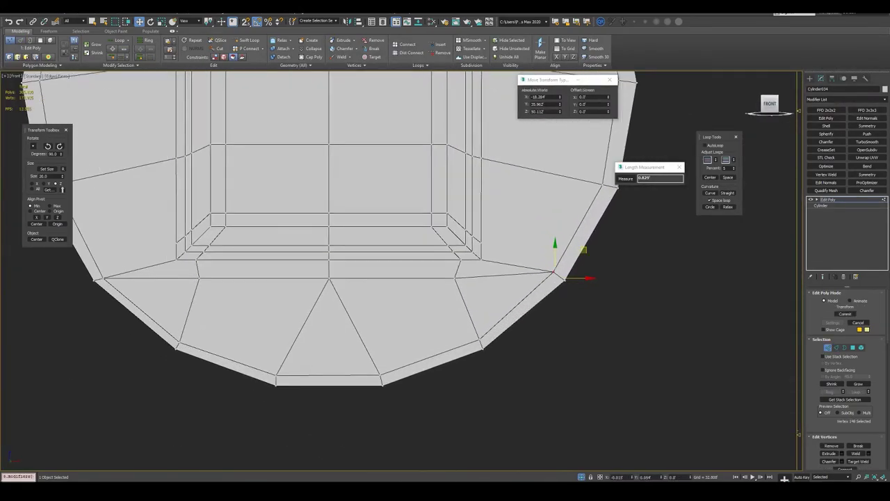
mouse_move(417, 278)
middle_mouse_down()
mouse_move(556, 278)
mouse_move(599, 253)
mouse_move(668, 245)
middle_mouse_up()
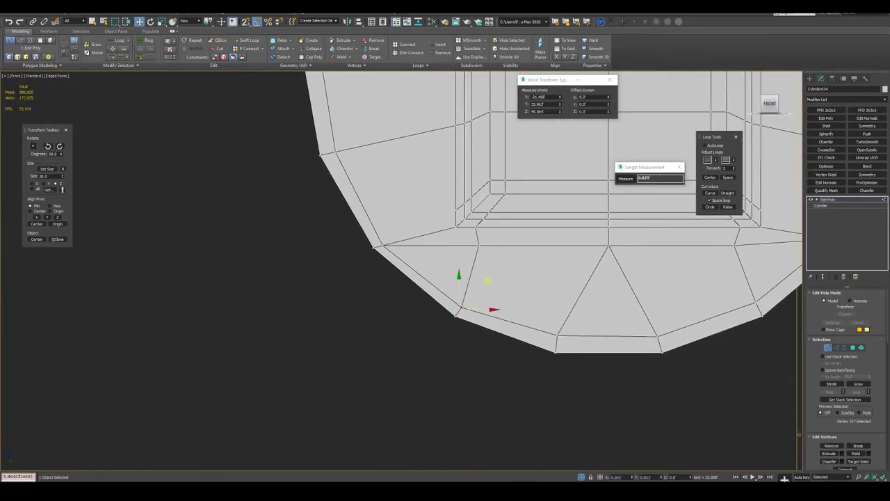
mouse_move(487, 278)
middle_mouse_down()
mouse_move(455, 211)
mouse_move(381, 205)
mouse_move(343, 352)
mouse_move(361, 351)
middle_mouse_up()
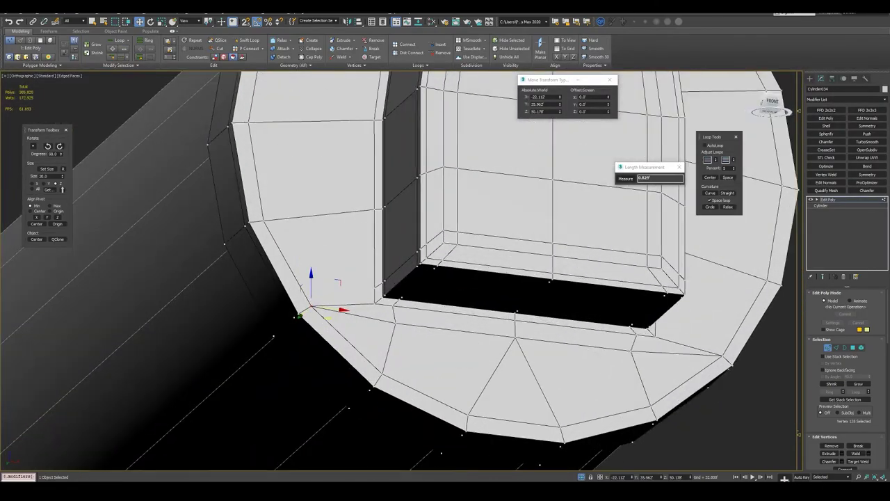
mouse_move(445, 278)
middle_mouse_down("alt")
mouse_move(362, 250)
mouse_move(379, 278)
middle_mouse_up("alt")
scroll(445, 264, "down", 2)
Step: Cut new edges across the rim to a rim vertex
key("ctrl+b")
scroll(444, 217, "up", 4)
key("2")
key("alt+c")
left_click(360, 225)
middle_click_drag(445, 278, 390, 264, "alt")
scroll(452, 222, "down", 5)
Step: Check the TurboSmooth result on the cylinder end, then return to the unsmoothed mesh
left_click(867, 141)
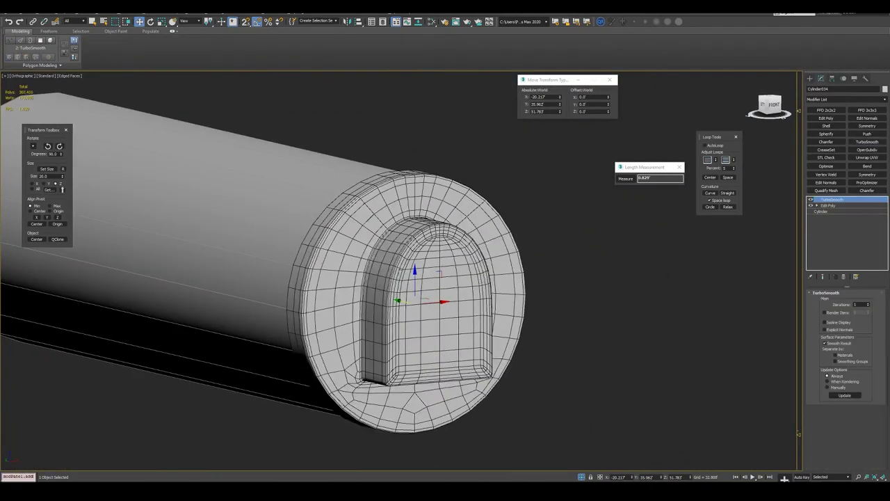
key("F4")
mouse_move(445, 278)
middle_mouse_down("alt")
mouse_move(431, 278)
mouse_move(473, 251)
middle_mouse_up("alt")
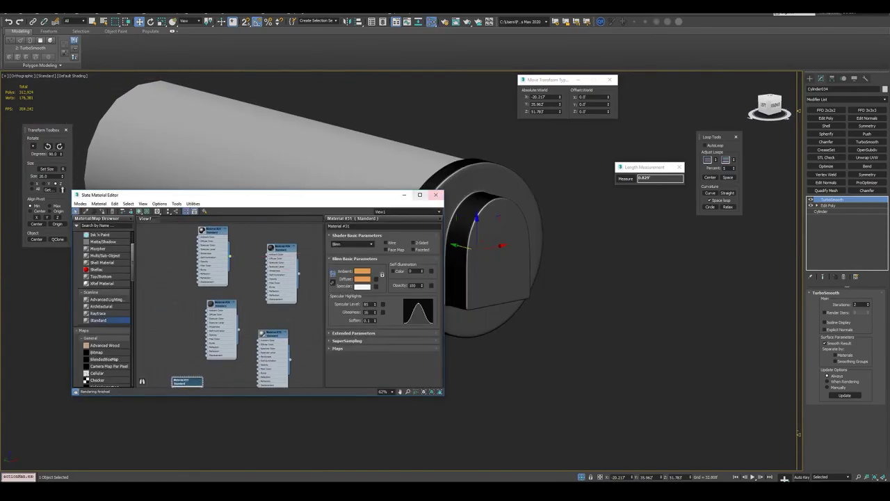
middle_click_drag(445, 279, 418, 278, "alt")
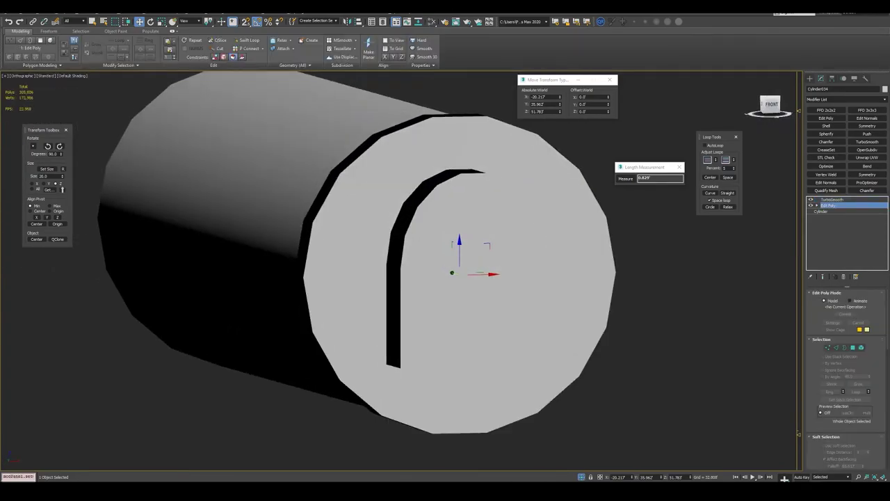
left_click(828, 205)
key("F4")
key("f")
scroll(389, 271, "down", 5)
scroll(381, 270, "up", 5)
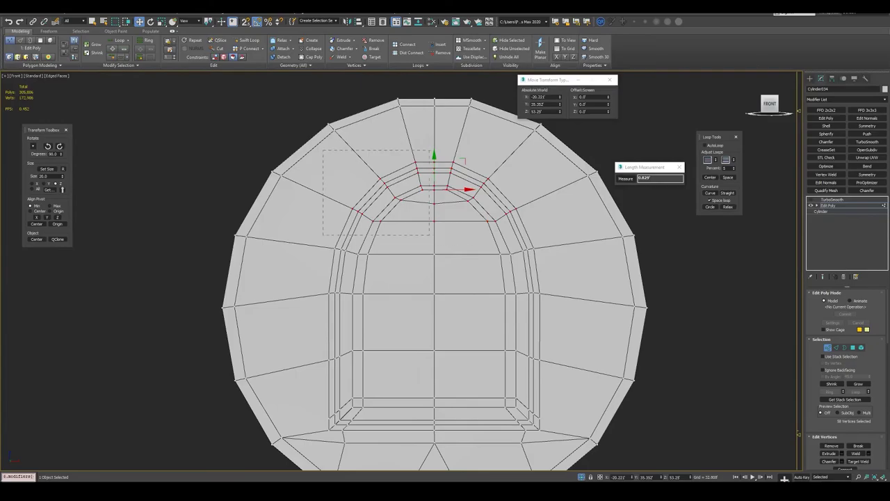
Step: Select the arch-top vertices and stack FFD 2x2x2 plus Edit Poly modifiers twice
mouse_move(445, 278)
middle_mouse_down("alt")
mouse_move(486, 264)
mouse_move(410, 286)
mouse_move(418, 278)
middle_mouse_up("alt")
left_click(826, 110)
left_click(827, 119)
key("f")
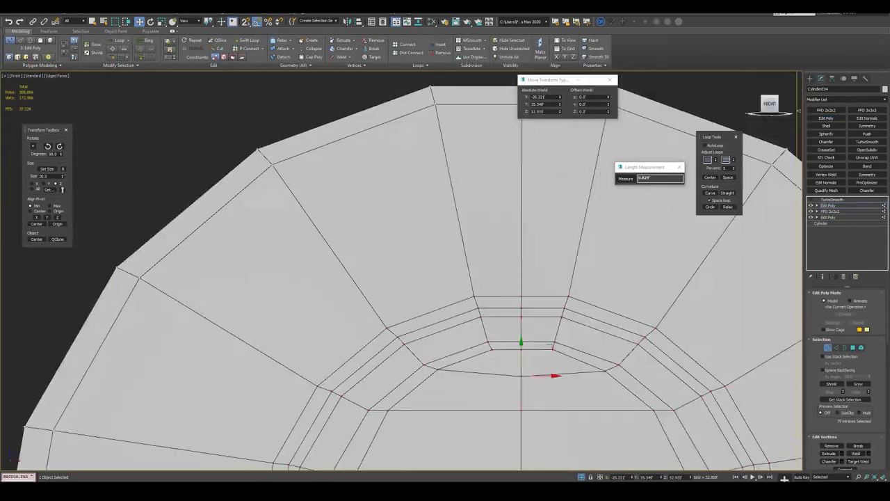
scroll(438, 279, "down", 3)
left_click(827, 110)
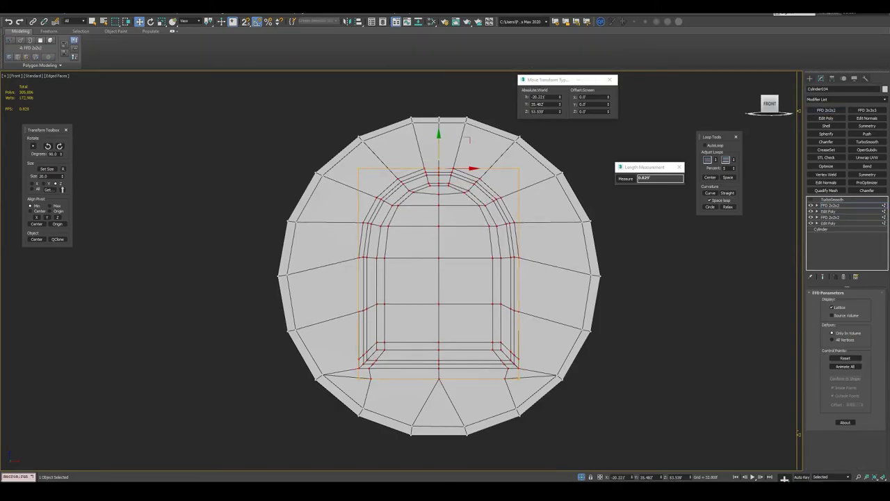
left_click(826, 118)
middle_click_drag(445, 278, 390, 264, "alt")
scroll(438, 278, "up", 5)
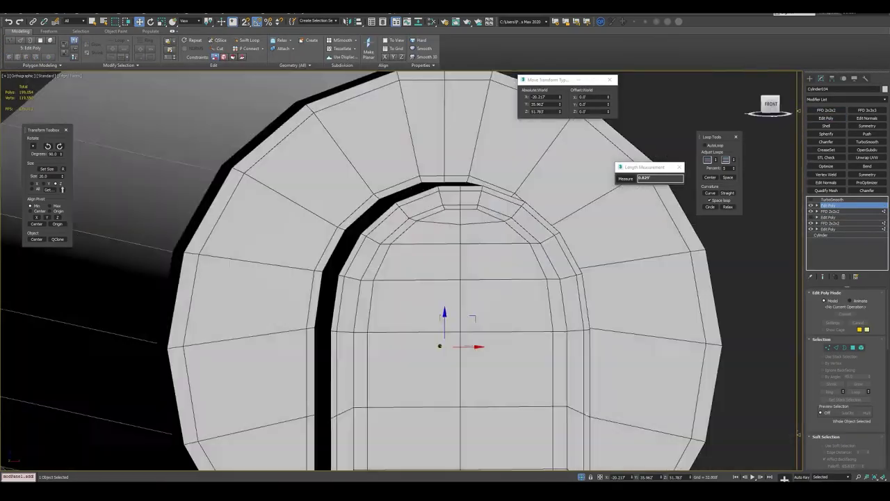
mouse_move(445, 278)
middle_mouse_down("alt")
mouse_move(459, 271)
mouse_move(418, 264)
mouse_move(431, 229)
middle_mouse_up("alt")
scroll(487, 278, "up", 3)
scroll(445, 278, "down", 2)
Step: Show the part's TurboSmooth result with edges hidden and inspect the cutout
key("2")
middle_click_drag(402, 197, 459, 116, "alt")
key("2")
key("1")
scroll(417, 264, "down", 2)
mouse_move(417, 264)
middle_mouse_down("alt")
mouse_move(376, 257)
mouse_move(417, 261)
mouse_move(390, 257)
middle_mouse_up("alt")
mouse_move(403, 195)
middle_mouse_down("alt")
mouse_move(418, 188)
mouse_move(417, 208)
mouse_move(404, 202)
mouse_move(411, 209)
middle_mouse_up("alt")
left_click(832, 199)
scroll(403, 195, "down", 2)
scroll(403, 195, "up", 2)
key("F4")
mouse_move(417, 244)
middle_mouse_down("alt")
mouse_move(313, 237)
mouse_move(417, 243)
mouse_move(389, 209)
mouse_move(431, 229)
mouse_move(417, 236)
mouse_move(403, 209)
mouse_move(417, 229)
mouse_move(417, 202)
mouse_move(396, 188)
mouse_move(421, 179)
middle_mouse_up("alt")
scroll(418, 264, "up", 2)
Step: Select a polygon on the part's lobe and move it into position
key("4")
left_click(416, 228)
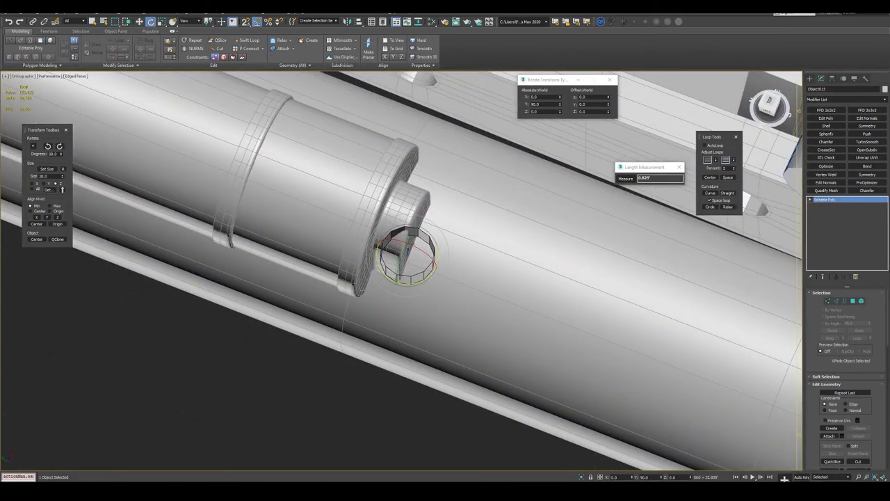
key("w")
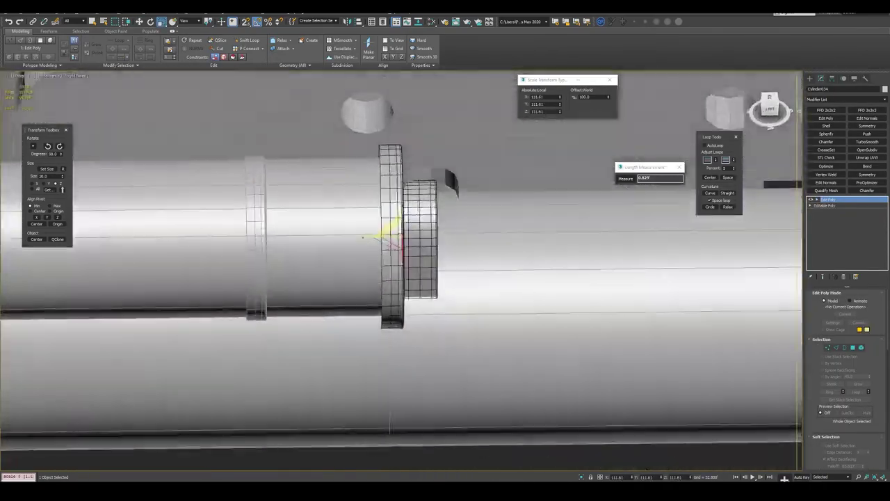
middle_click_drag(389, 424, 357, 329, "alt")
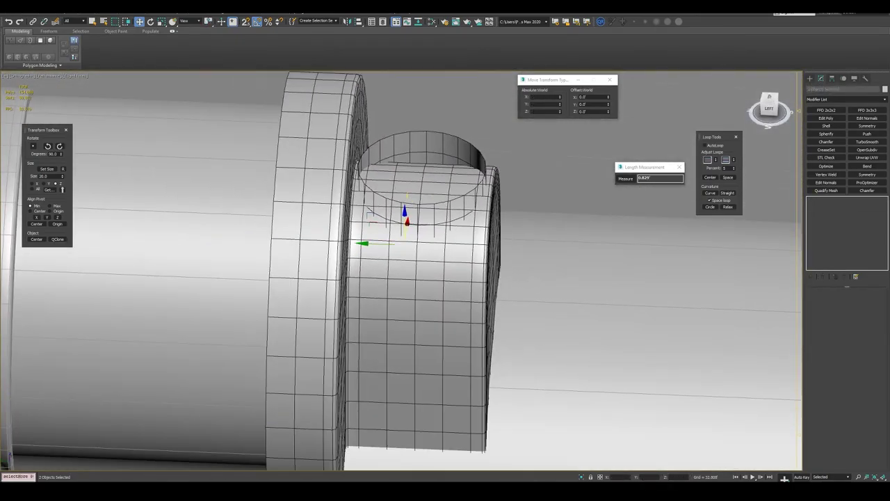
key("t")
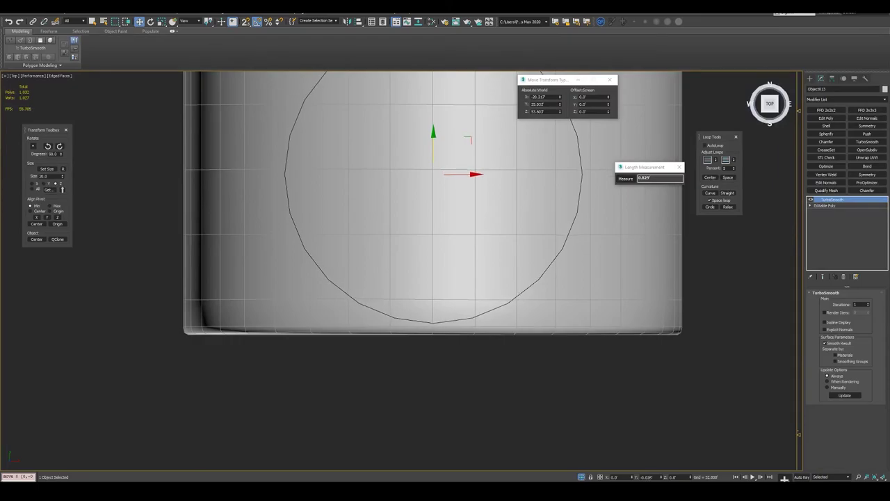
Step: In wireframe Top view, add an edge loop beside the traced circle and apply Symmetry
scroll(410, 313, "up", 2)
scroll(410, 313, "up", 2)
middle_click_drag(333, 239, 405, 339)
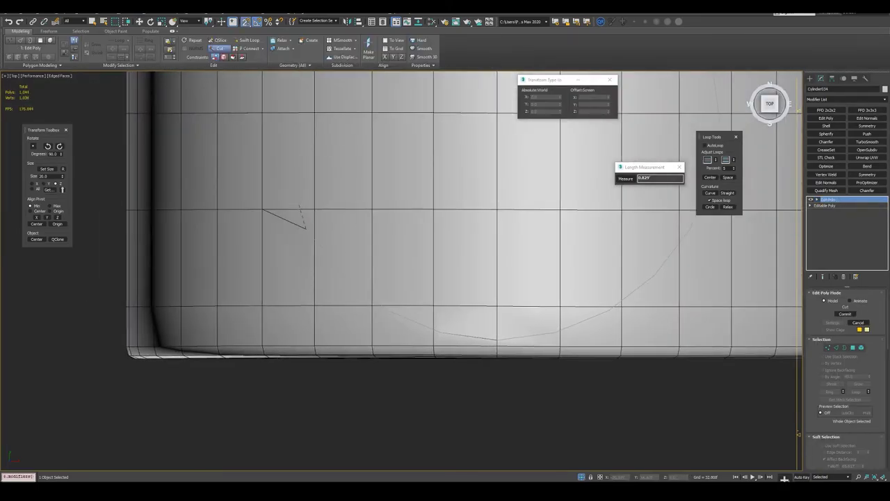
key("F3")
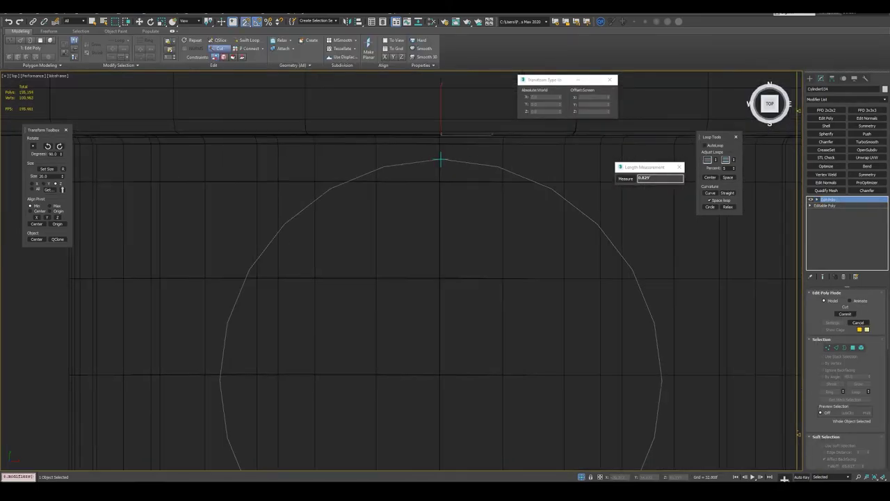
middle_click_drag(410, 313, 401, 204)
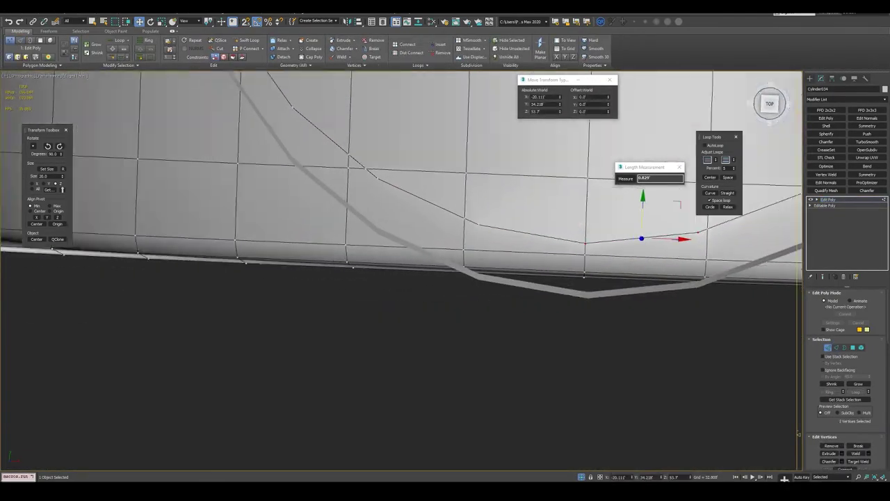
mouse_move(401, 278)
middle_mouse_down("alt")
mouse_move(445, 265)
mouse_move(418, 278)
middle_mouse_up("alt")
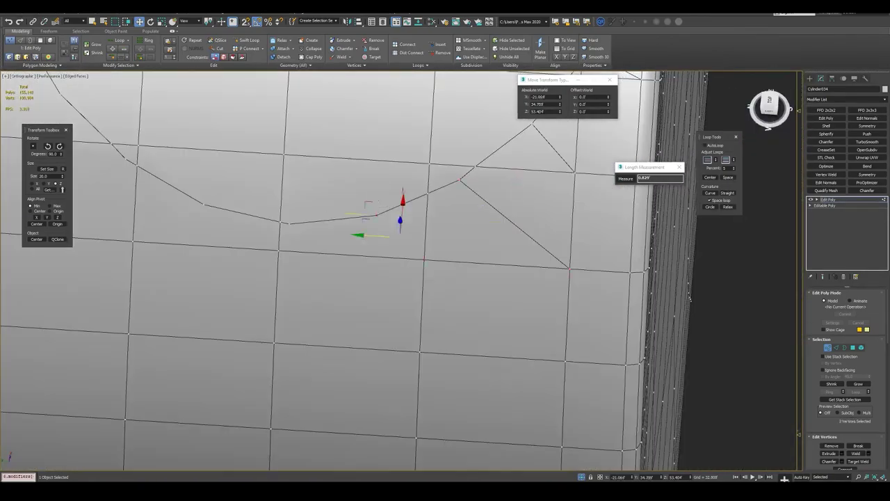
left_click(393, 299)
key("w")
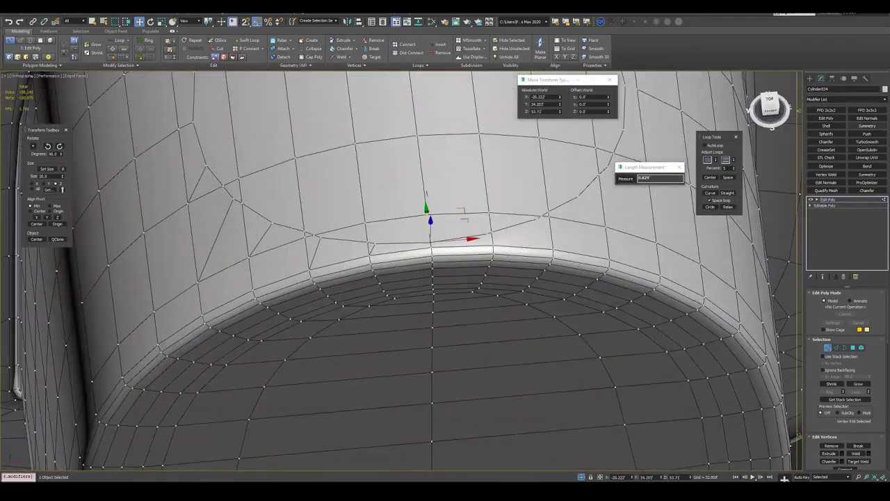
left_click(867, 126)
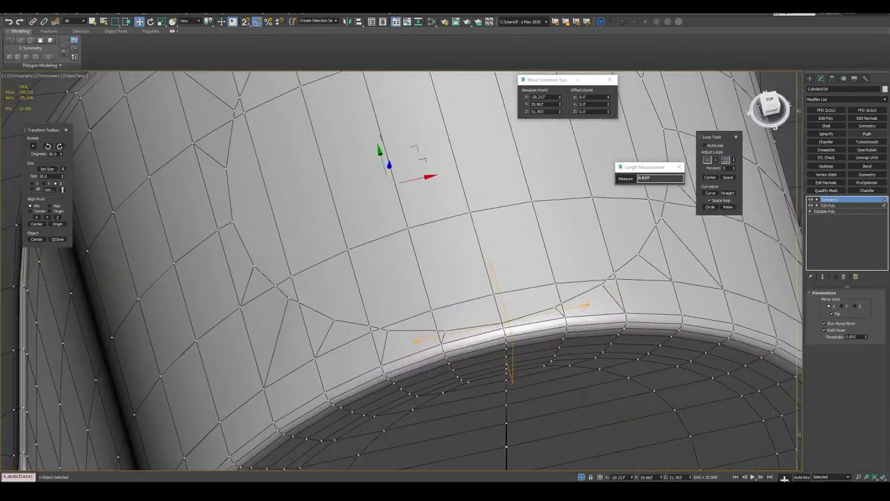
Step: Add an Edit Poly layer and delete the polygons inside the traced circle
left_click(826, 118)
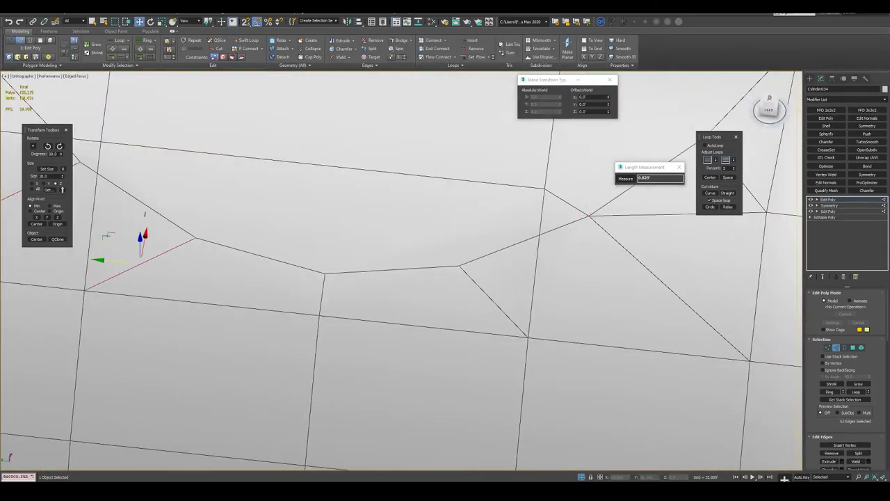
mouse_move(505, 206)
middle_mouse_down("alt")
mouse_move(445, 292)
mouse_move(417, 271)
middle_mouse_up("alt")
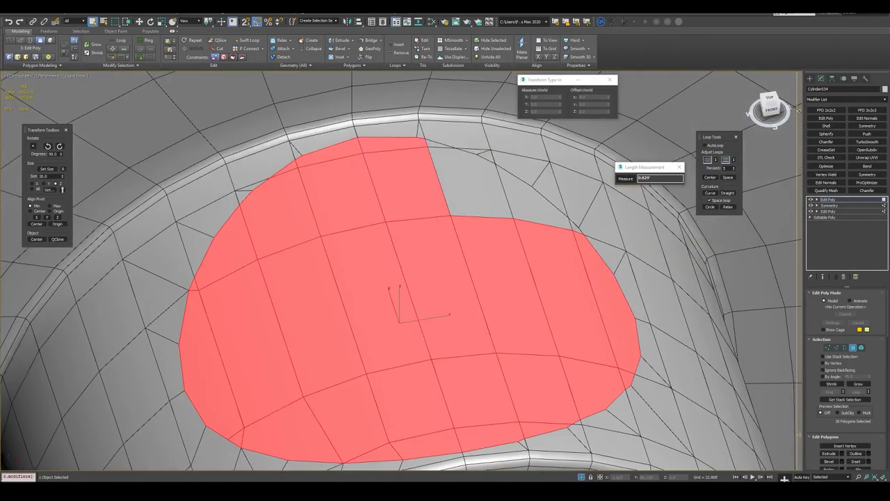
key("Delete")
middle_click_drag(445, 278, 389, 264, "alt")
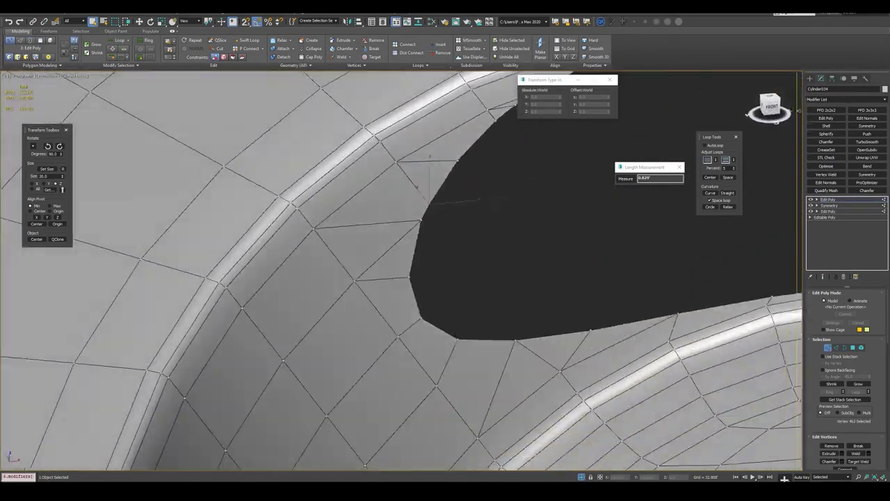
Step: Select and reposition the vertices around the new hole's rim
key("1")
left_click(430, 214)
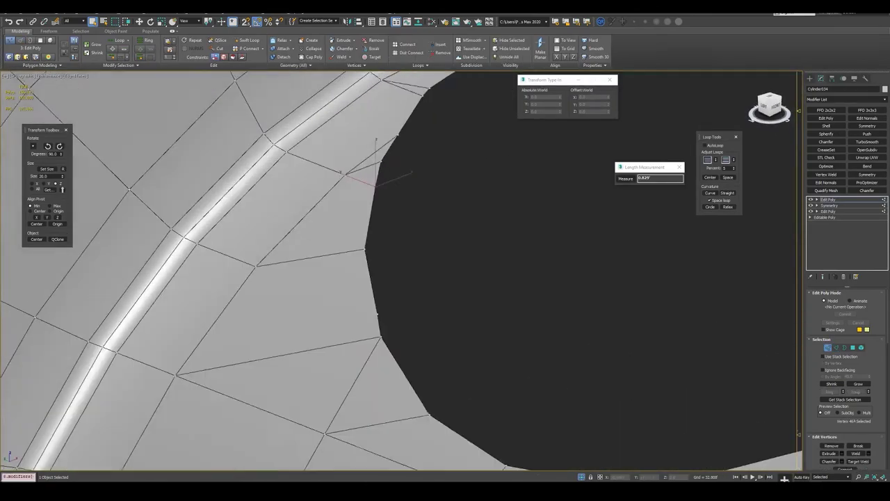
middle_click_drag(445, 278, 389, 251, "alt")
middle_click_drag(445, 278, 417, 264, "alt")
left_click(466, 125)
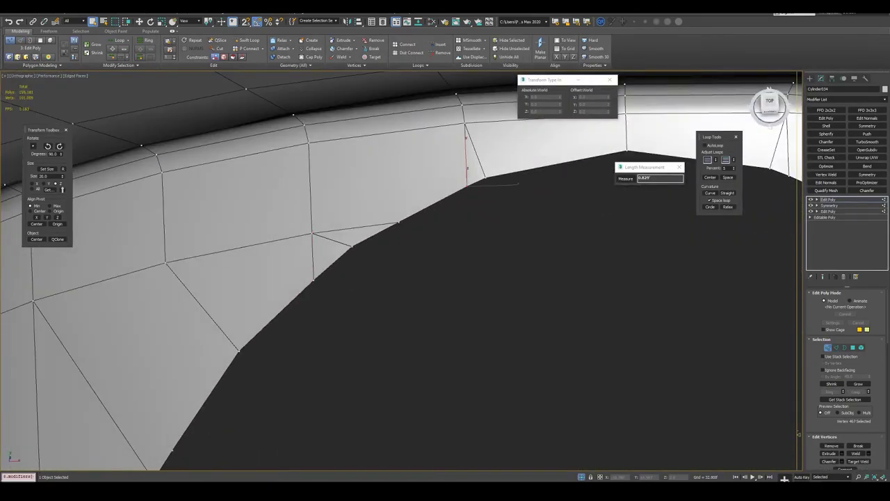
middle_click_drag(431, 187, 464, 197, "alt")
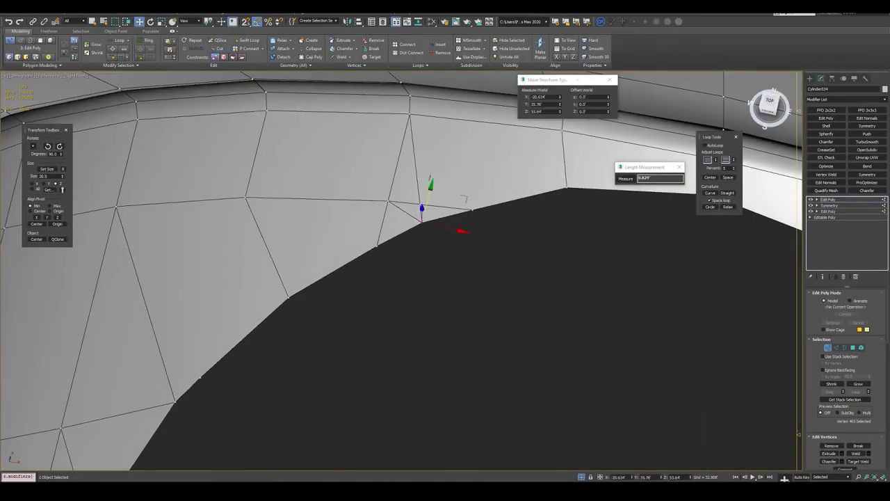
key("1")
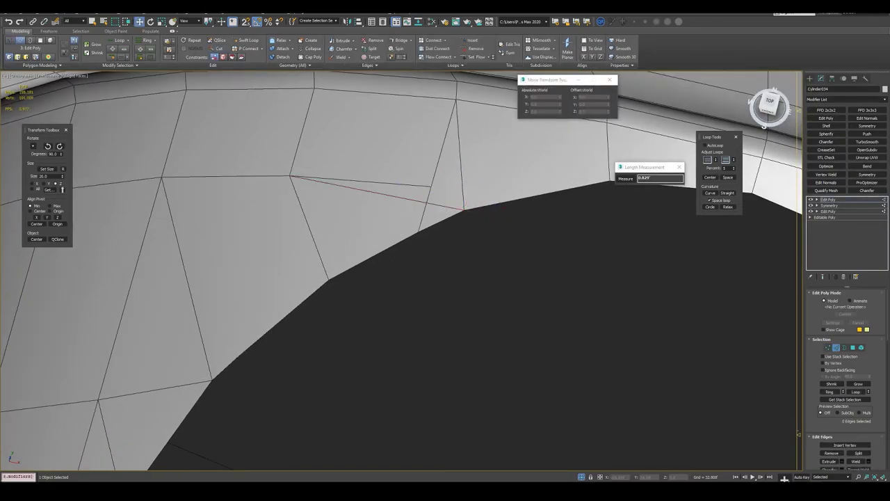
scroll(445, 209, "down", 3)
middle_click_drag(445, 209, 417, 222, "alt")
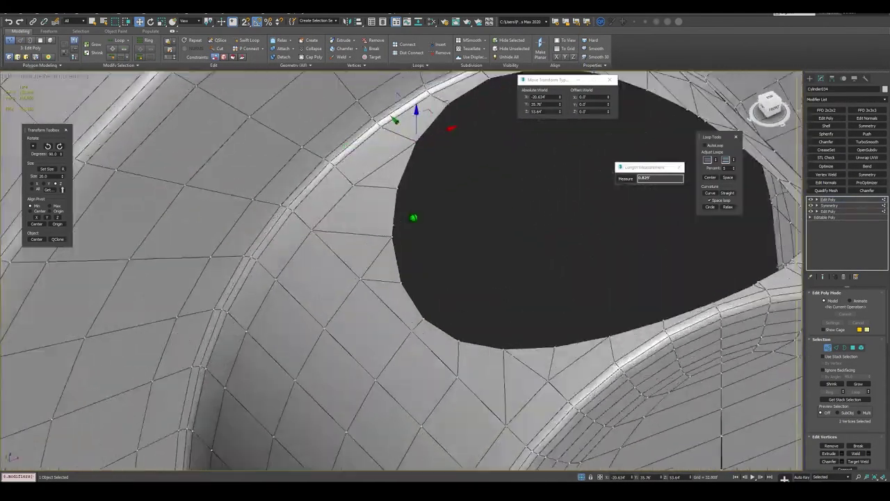
scroll(445, 209, "up", 3)
key("1")
left_click(416, 215)
mouse_move(445, 251)
middle_mouse_down("alt")
mouse_move(417, 264)
mouse_move(417, 237)
mouse_move(403, 229)
mouse_move(417, 223)
mouse_move(369, 209)
mouse_move(341, 187)
mouse_move(431, 209)
mouse_move(390, 250)
mouse_move(417, 236)
mouse_move(432, 250)
mouse_move(410, 271)
mouse_move(487, 258)
middle_mouse_up("alt")
key("w")
Step: Mirror the part with Symmetry, add Edit Poly, and apply TurboSmooth at 2 iterations
left_click(867, 125)
left_click(826, 117)
scroll(459, 236, "up", 2)
key("w")
scroll(507, 255, "down", 3)
right_click(507, 255)
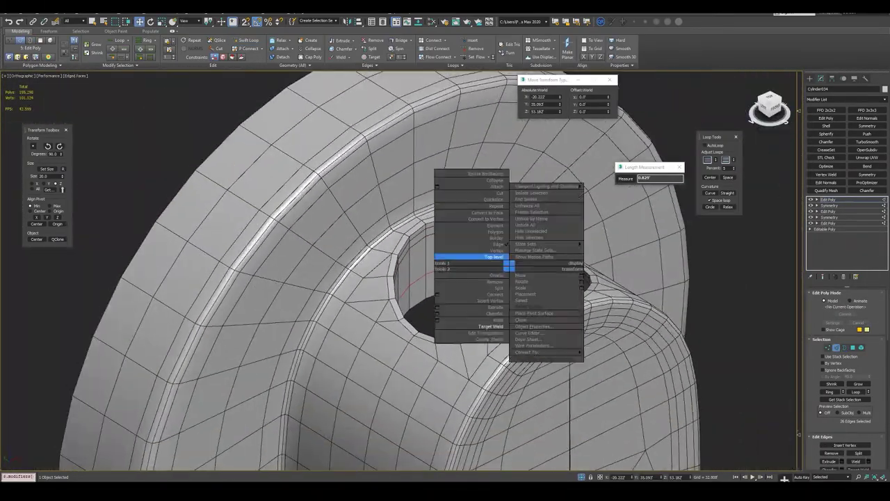
left_click(473, 259)
left_click(868, 141)
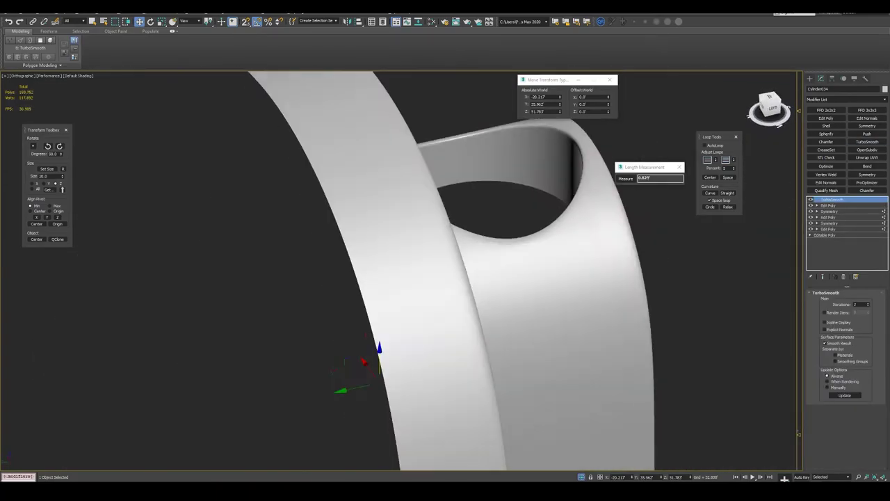
Step: Inspect the hole edge at vertex level, comparing the editable mesh with its smoothed preview in wireframe
mouse_move(417, 279)
middle_mouse_down("alt")
mouse_move(445, 264)
mouse_move(417, 278)
middle_mouse_up("alt")
scroll(446, 264, "up", 3)
left_click(828, 205)
key("1")
key("F4")
scroll(446, 264, "up", 2)
left_click(832, 200)
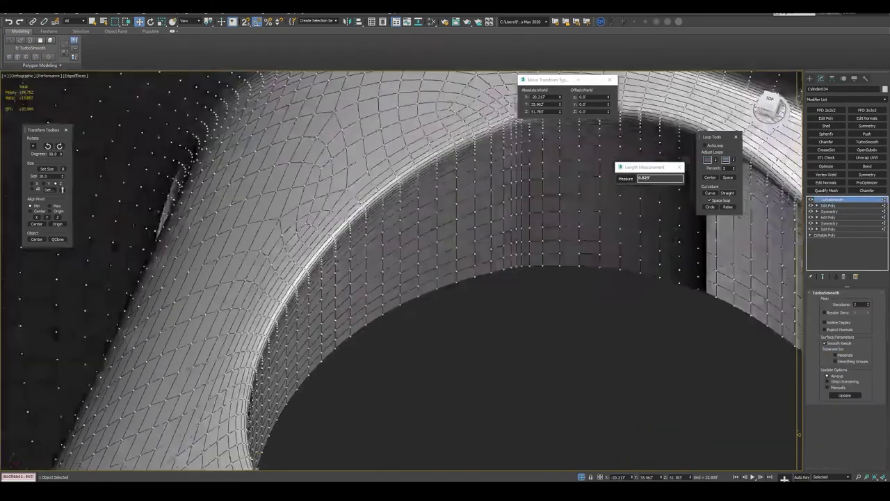
left_click(828, 205)
scroll(462, 202, "up", 5)
scroll(461, 202, "up", 3)
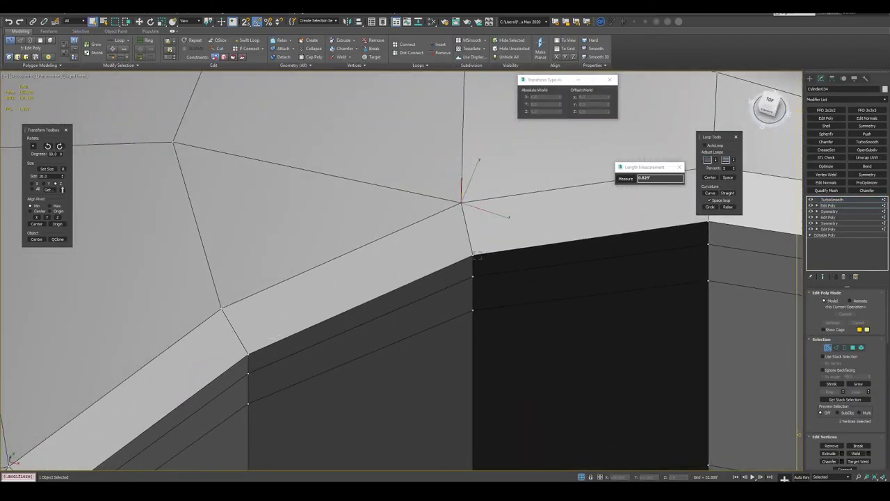
key("F3")
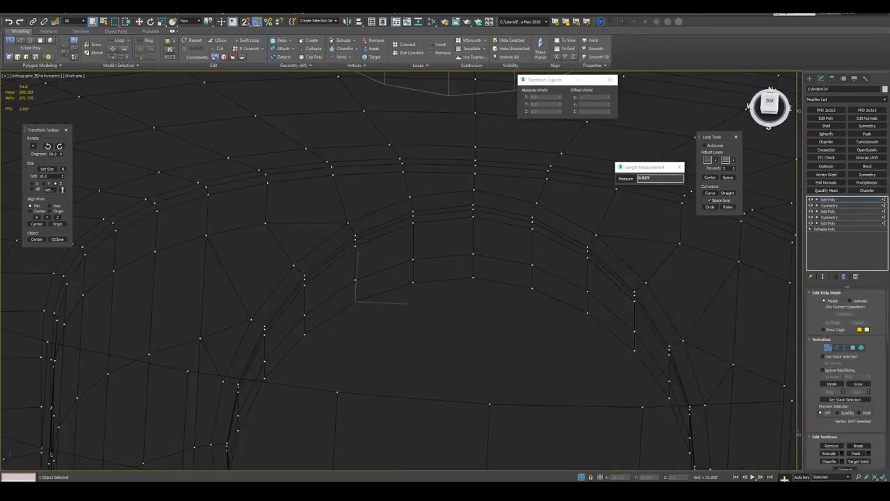
Step: Add Symmetry and TurboSmooth to the part and orbit to inspect the smoothed hole
left_click(868, 126)
left_click(867, 142)
key("F3")
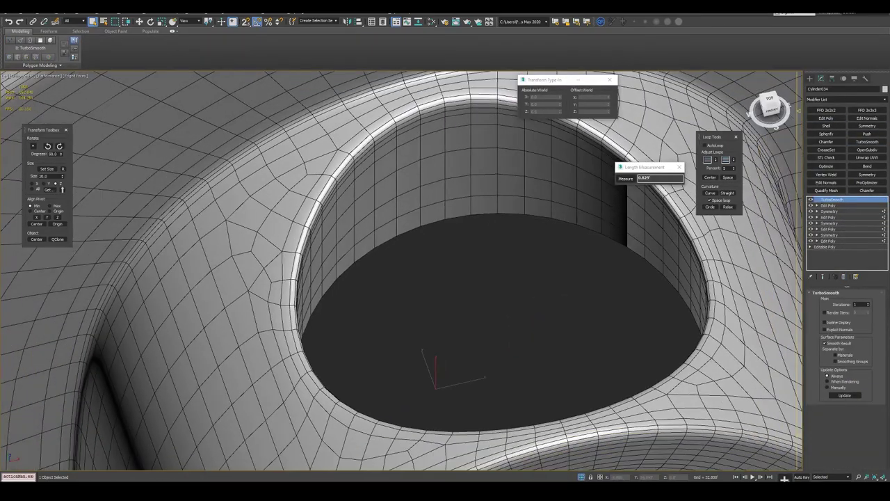
key("F4")
scroll(468, 308, "up", 3)
mouse_move(468, 309)
middle_mouse_down("alt")
mouse_move(501, 292)
mouse_move(459, 279)
mouse_move(487, 264)
mouse_move(501, 271)
mouse_move(487, 285)
mouse_move(417, 265)
middle_mouse_up("alt")
key("F4")
Step: Collapse the stack to Editable Poly, add a fresh TurboSmooth, and hide edged faces
key("Delete")
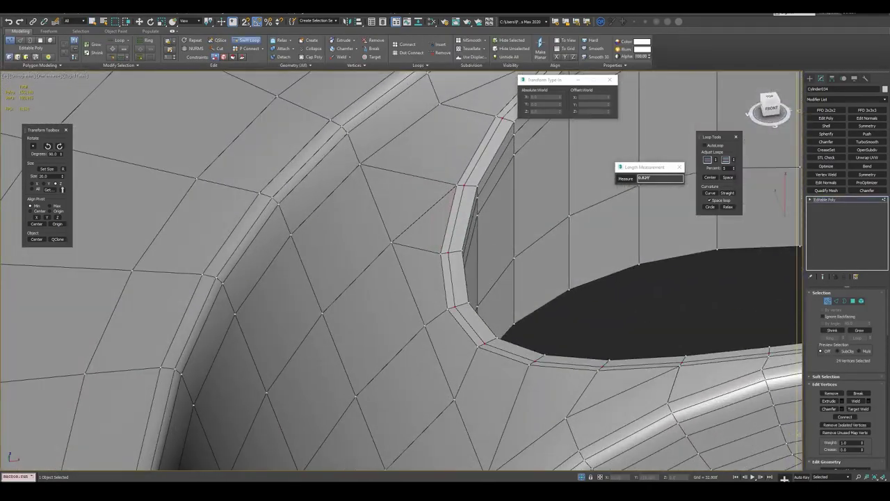
scroll(446, 278, "down", 5)
left_click(868, 142)
key("F4")
scroll(445, 279, "up", 5)
Step: At Edge level, cut supporting edges along the front of the hole's rim
key("w")
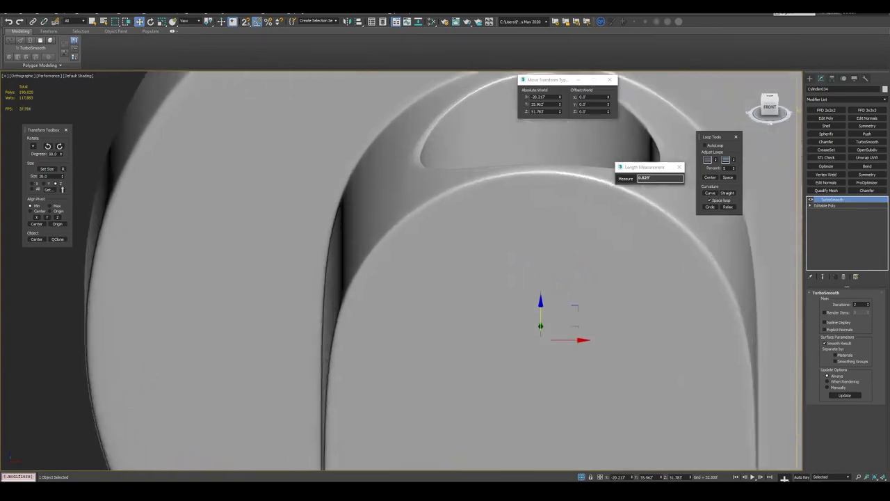
mouse_move(445, 279)
middle_mouse_down("alt")
mouse_move(472, 264)
mouse_move(487, 237)
middle_mouse_up("alt")
key("m")
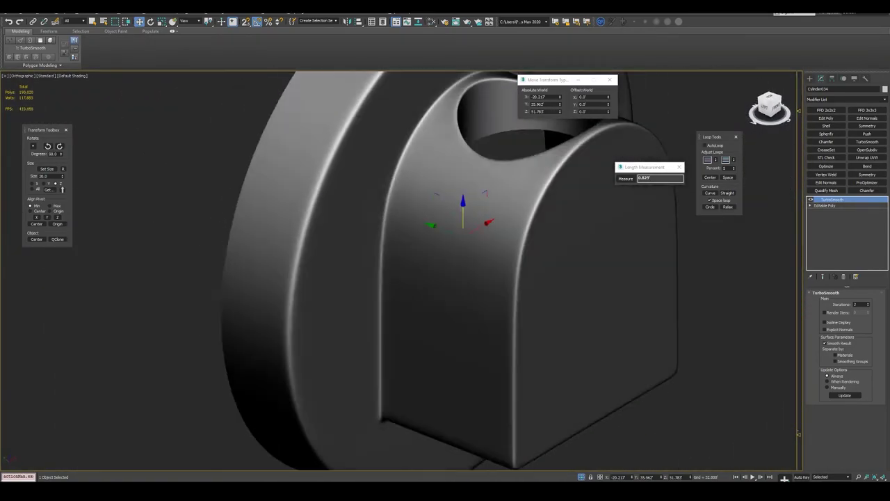
middle_click_drag(446, 278, 417, 250, "alt")
scroll(446, 278, "up", 5)
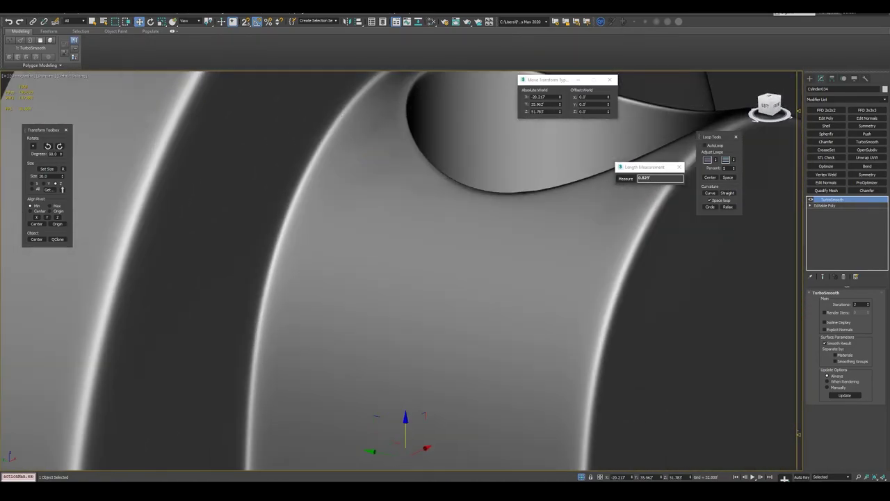
key("2")
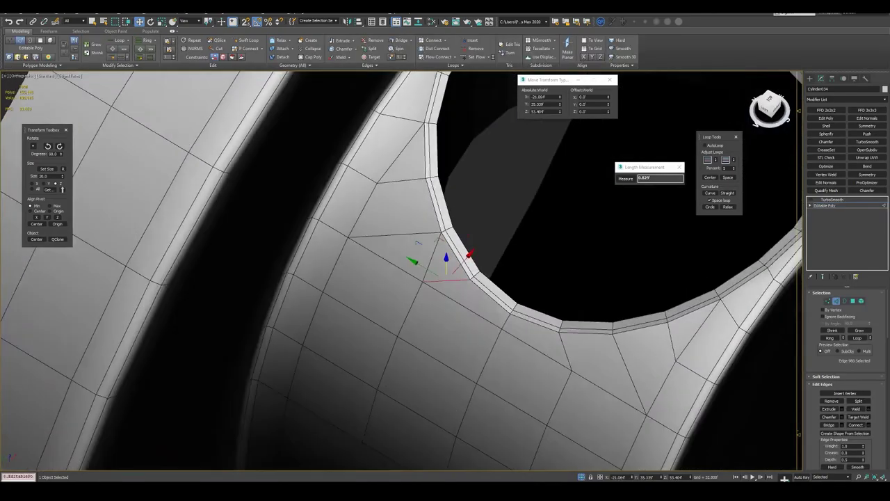
mouse_move(445, 278)
middle_mouse_down("alt")
mouse_move(417, 251)
mouse_move(445, 222)
mouse_move(446, 237)
mouse_move(348, 230)
middle_mouse_up("alt")
scroll(445, 278, "up", 2)
key("alt+c")
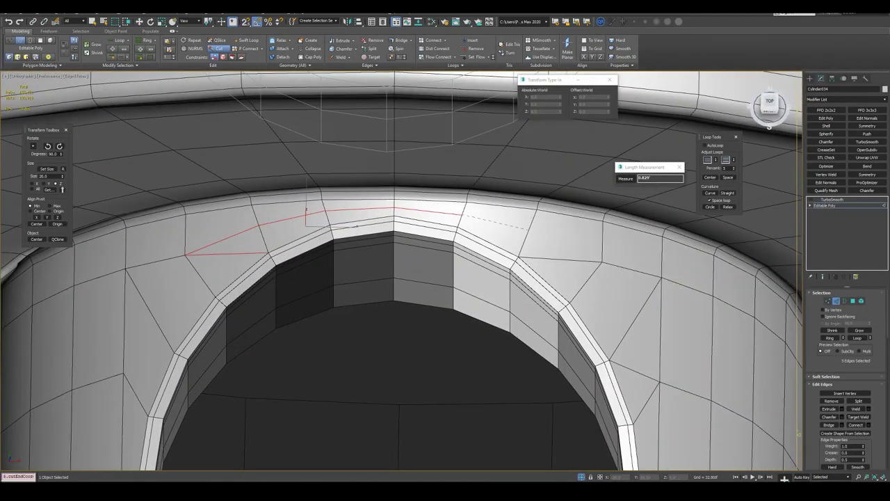
key("w")
Step: Cut additional supporting edges along the hole's lower rim
left_click(275, 229)
scroll(275, 233, "down", 3)
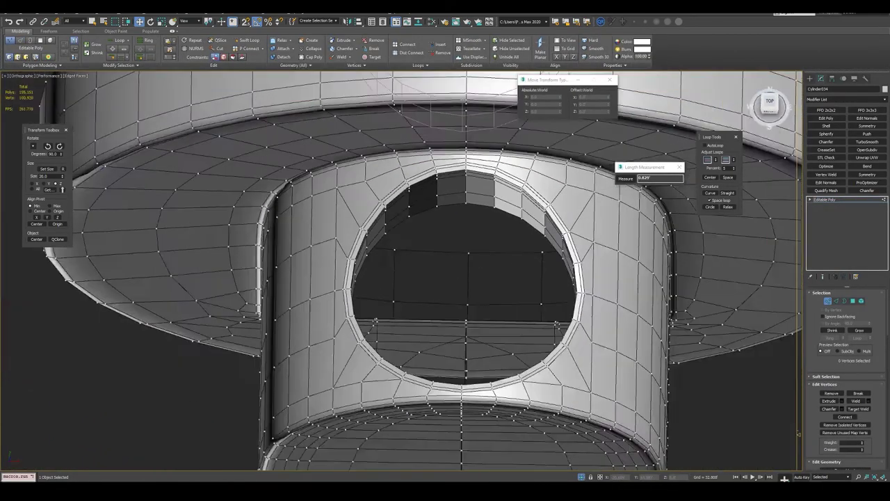
middle_click_drag(275, 233, 418, 174, "alt")
scroll(418, 174, "up", 2)
key("1")
key("alt+c")
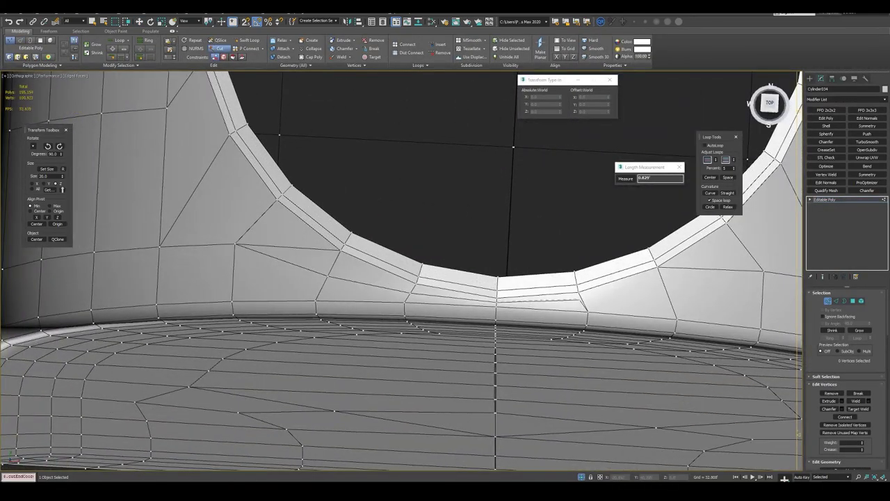
key("2")
key("w")
Step: Add TurboSmooth to check the new edges, orbiting around the smoothed hole, then isolate the part
mouse_move(513, 146)
middle_mouse_down("alt")
mouse_move(528, 160)
mouse_move(556, 152)
mouse_move(529, 167)
middle_mouse_up("alt")
scroll(487, 244, "down", 3)
left_click(868, 141)
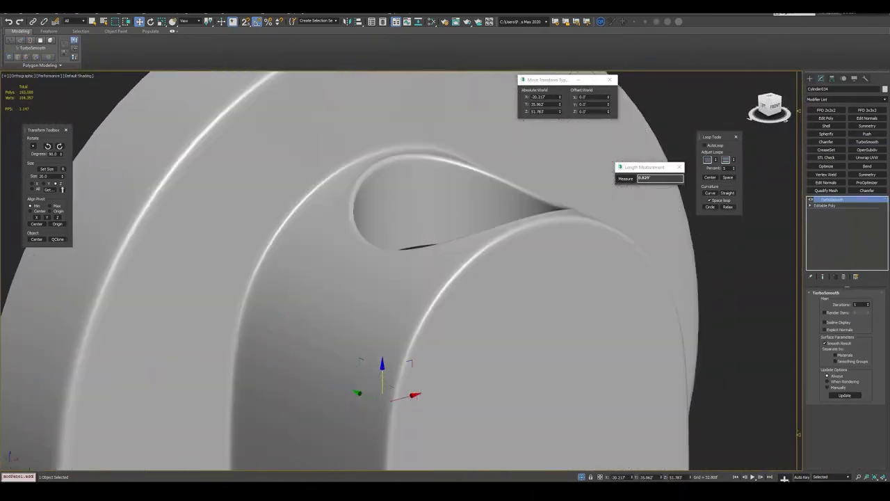
scroll(402, 321, "up", 3)
mouse_move(402, 321)
middle_mouse_down("alt")
mouse_move(342, 357)
mouse_move(355, 347)
middle_mouse_up("alt")
scroll(497, 279, "down", 5)
scroll(498, 292, "up", 5)
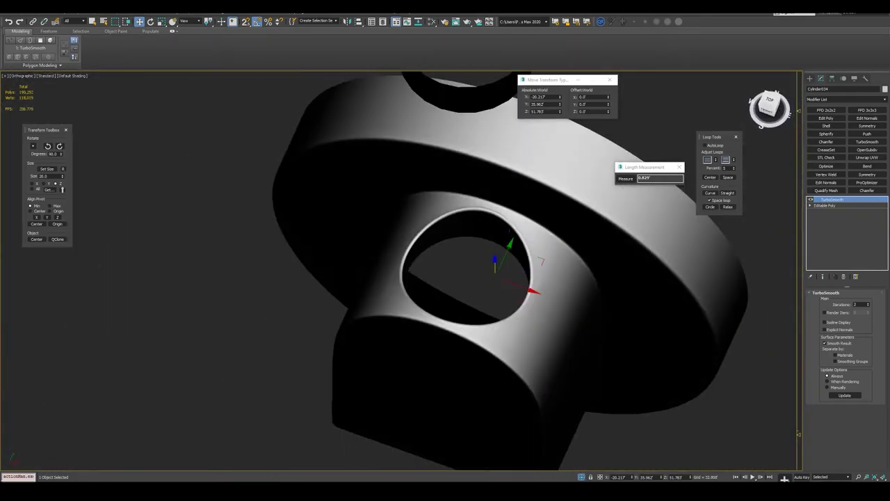
mouse_move(497, 292)
middle_mouse_down("alt")
mouse_move(473, 306)
mouse_move(487, 292)
mouse_move(418, 278)
mouse_move(431, 278)
mouse_move(251, 264)
middle_mouse_up("alt")
scroll(497, 292, "down", 2)
scroll(401, 271, "up", 5)
scroll(400, 271, "down", 5)
scroll(401, 271, "down", 3)
key("alt+q")
Step: Tighten the hole's corner by moving its corner vertices
middle_click_drag(445, 278, 362, 229)
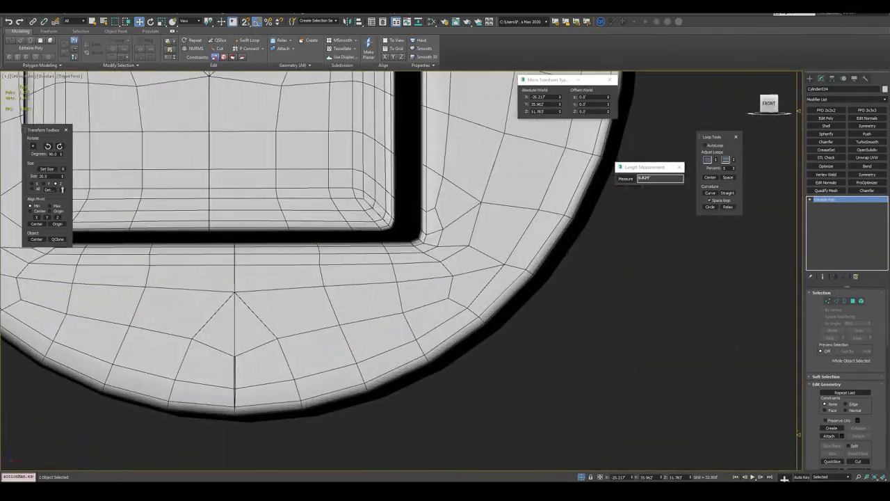
scroll(417, 264, "up", 3)
key("1")
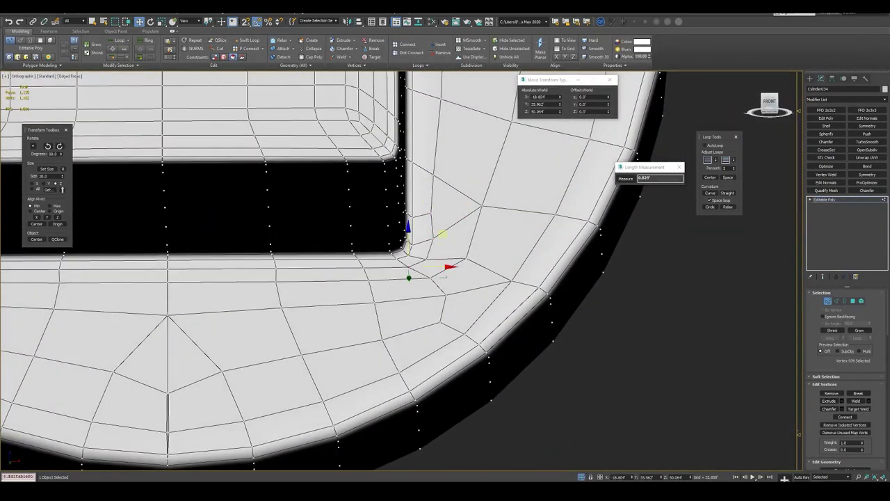
mouse_move(445, 278)
middle_mouse_down("alt")
mouse_move(417, 265)
mouse_move(445, 279)
middle_mouse_up("alt")
scroll(445, 264, "down", 2)
scroll(445, 264, "down", 2)
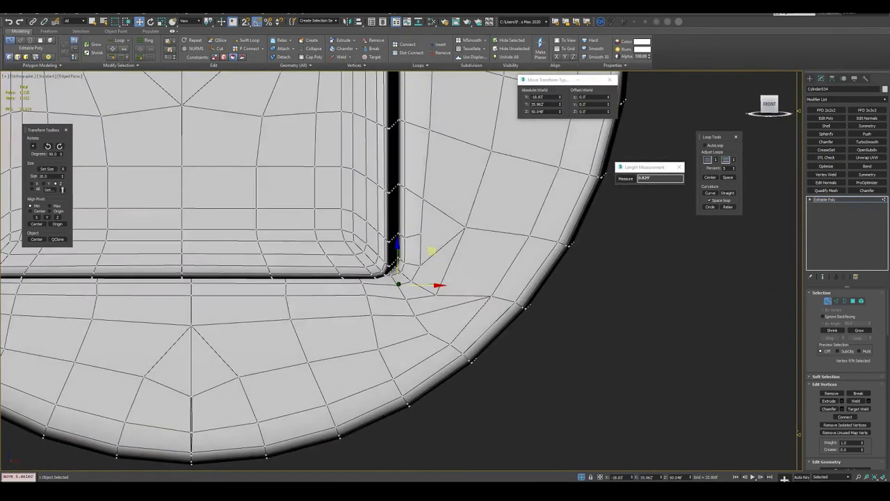
scroll(446, 265, "down", 2)
scroll(445, 264, "down", 1)
scroll(425, 235, "up", 3)
scroll(425, 235, "up", 2)
key("F3")
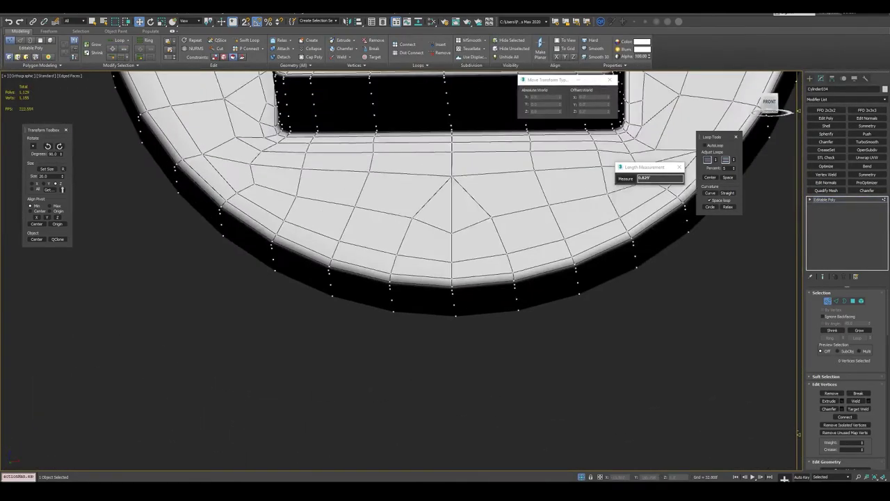
Step: Select all vertices and weld the overlapping ones
key("ctrl+a")
scroll(448, 216, "up", 3)
scroll(449, 216, "up", 3)
scroll(449, 216, "up", 3)
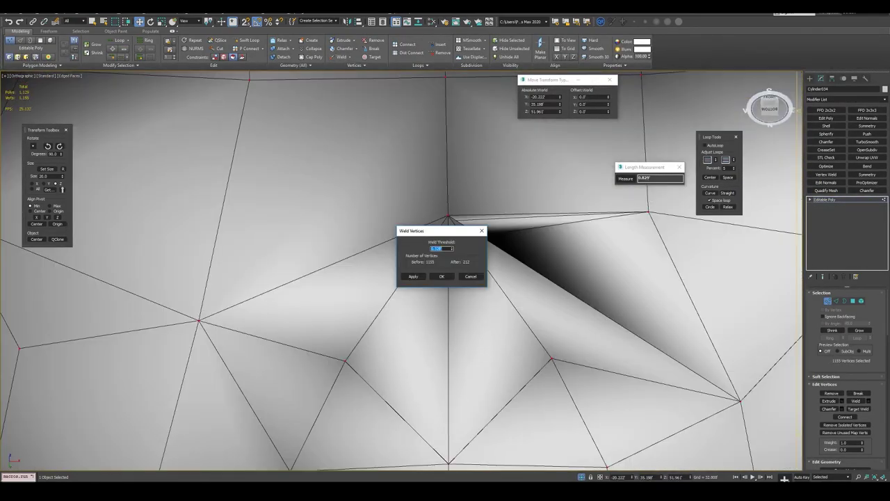
scroll(445, 278, "down", 3)
scroll(445, 278, "down", 2)
key("Return")
scroll(445, 278, "up", 2)
scroll(445, 278, "up", 2)
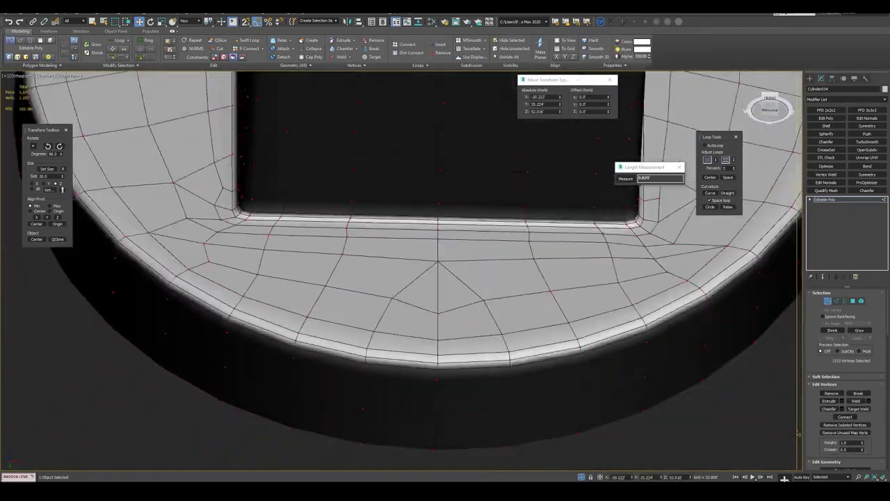
scroll(400, 269, "down", 5)
scroll(401, 268, "up", 5)
Step: Add Symmetry and TurboSmooth to mirror and smooth the part, then inspect it
left_click(867, 125)
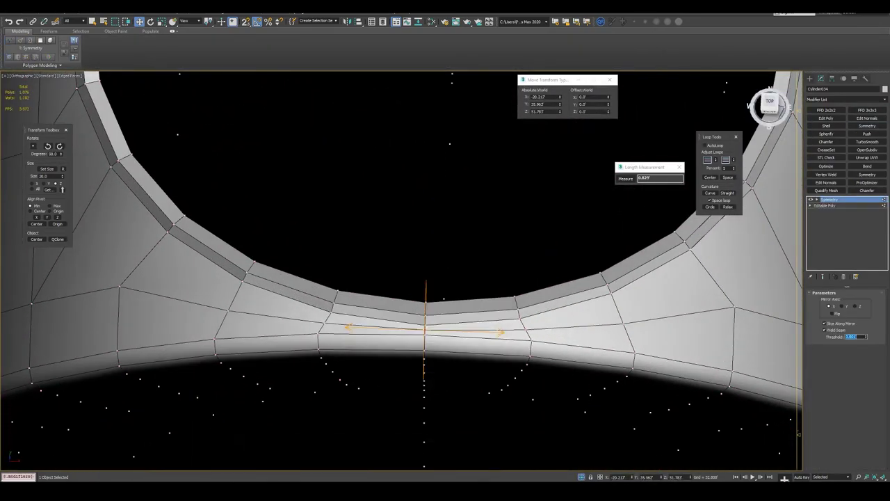
middle_click_drag(487, 264, 491, 203, "alt")
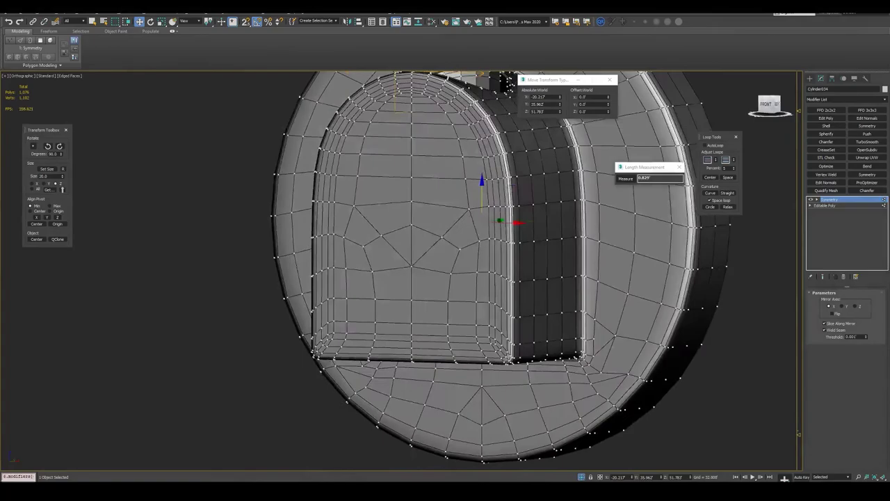
left_click(866, 141)
scroll(445, 278, "down", 2)
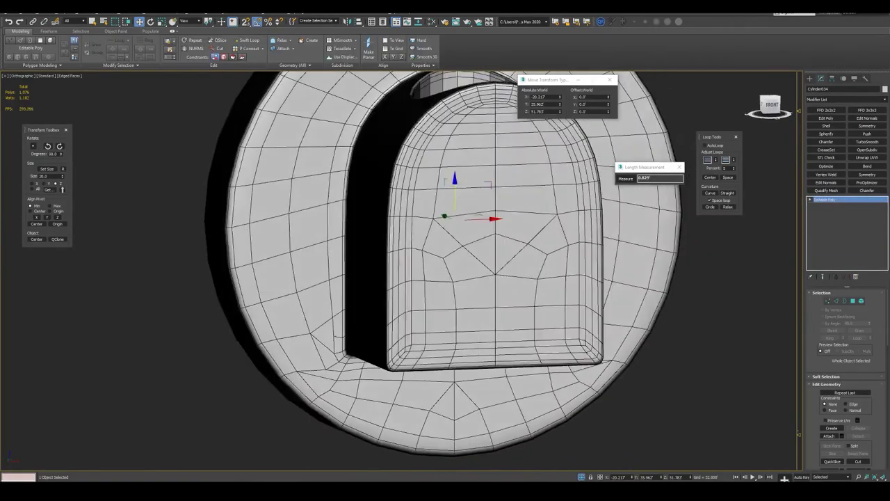
key("F4")
scroll(445, 278, "up", 3)
scroll(445, 278, "up", 2)
middle_click_drag(445, 278, 486, 230, "alt")
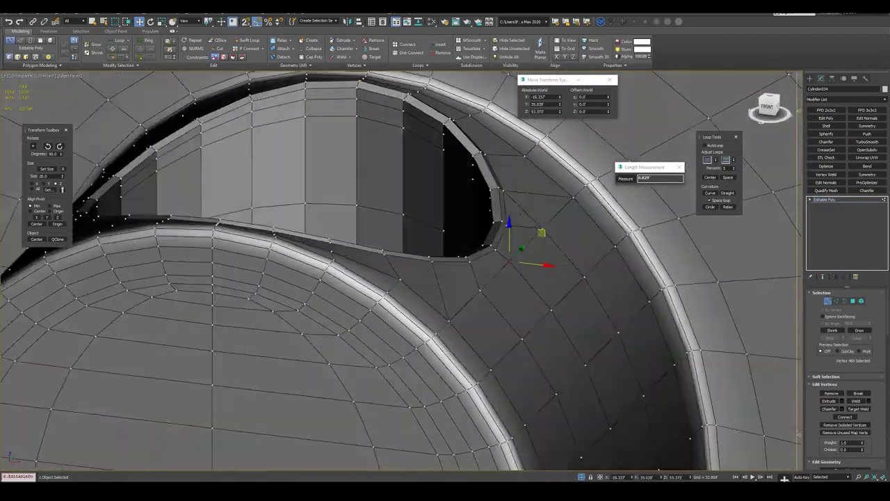
mouse_move(445, 279)
middle_mouse_down("alt")
mouse_move(501, 244)
mouse_move(466, 264)
mouse_move(487, 258)
middle_mouse_up("alt")
Step: Collapse the mirrored, smoothed stack back into a single Editable Poly
key("ctrl+t")
key("F4")
middle_click_drag(565, 302, 536, 306, "alt")
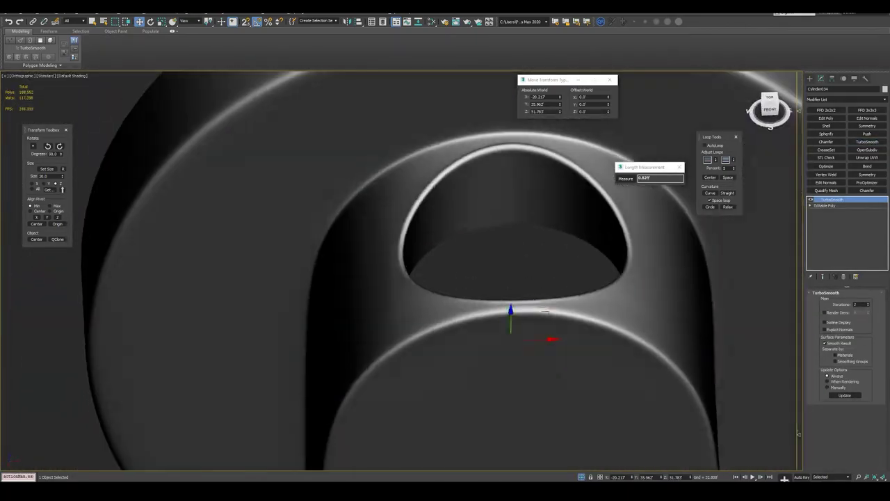
key("F4")
key("ctrl+z")
scroll(401, 271, "down", 3)
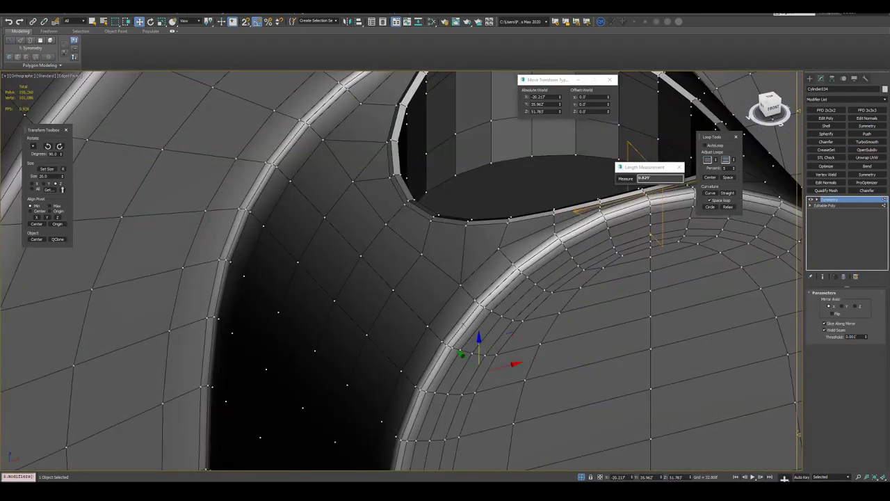
key("ctrl+z")
Step: Exit isolation to view the part beside the other chamber pieces on the barrel
key("ctrl+z")
scroll(400, 271, "down", 1)
key("F4")
key("ctrl+z")
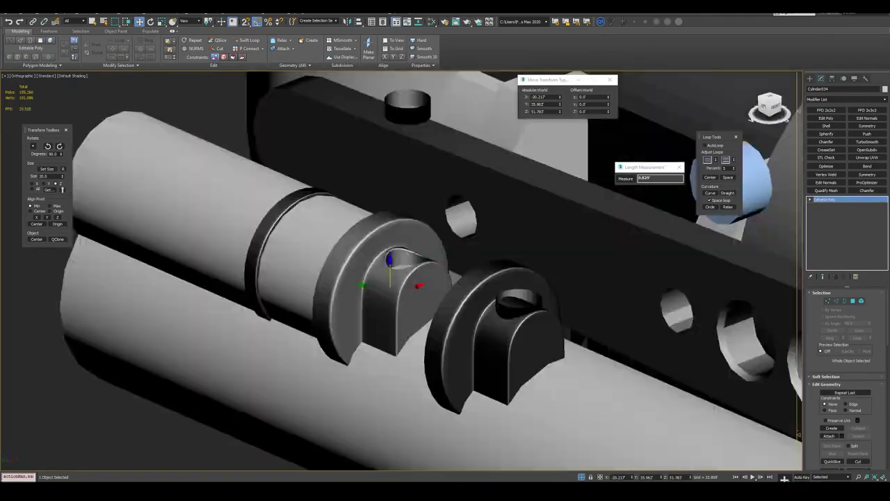
middle_click_drag(445, 278, 417, 293, "alt")
scroll(379, 279, "up", 3)
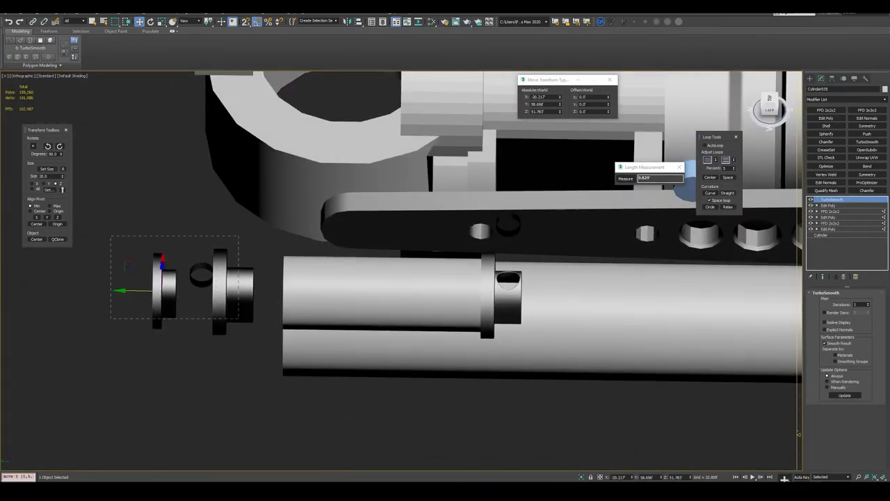